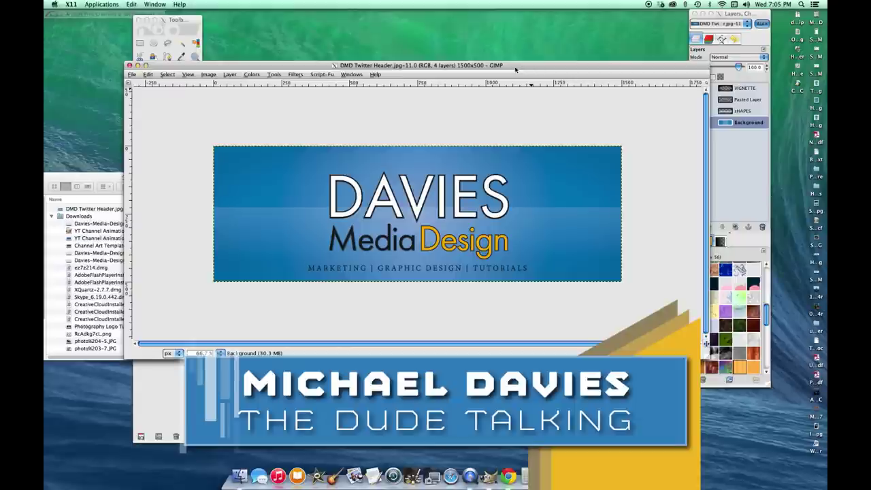
Create a new white 1500 × 500 pixel image, then reposition and enlarge its window.
{"action": "left_click_drag", "start_coordinate": [535, 68], "coordinate": [546, 61]}
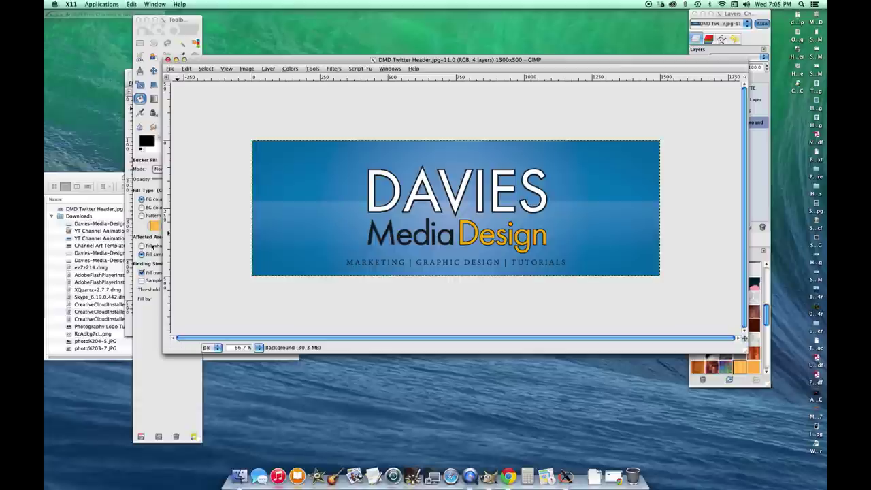
{"action": "left_click", "coordinate": [170, 70]}
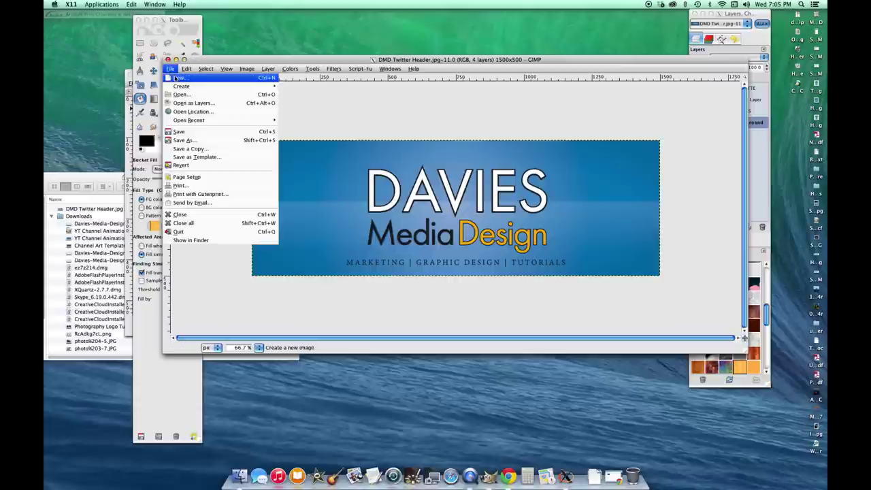
{"action": "left_click", "coordinate": [175, 77]}
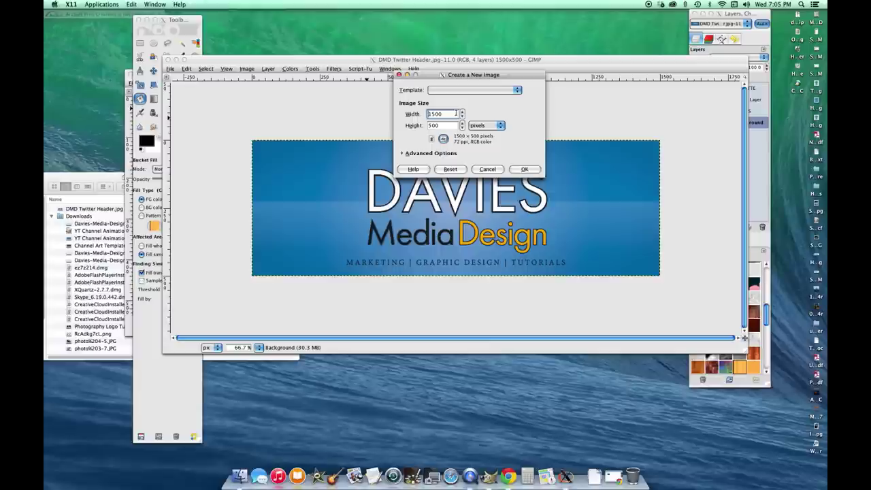
{"action": "left_click", "coordinate": [491, 128]}
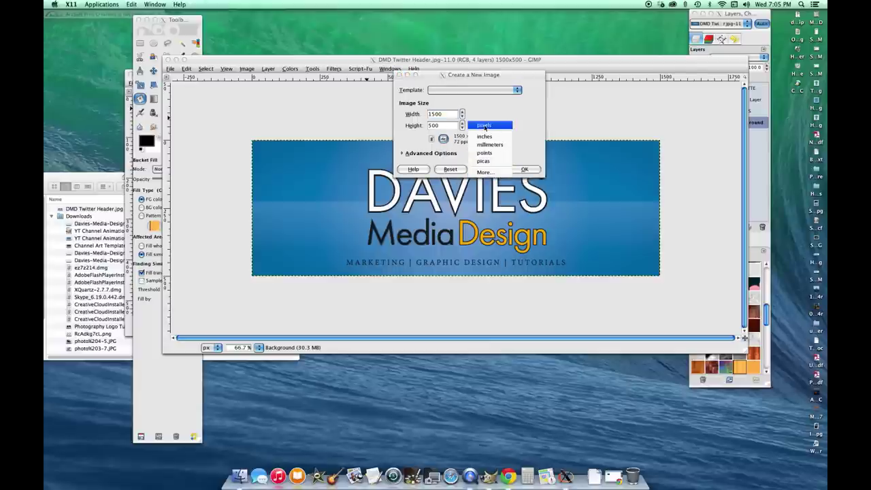
{"action": "left_click", "coordinate": [484, 126]}
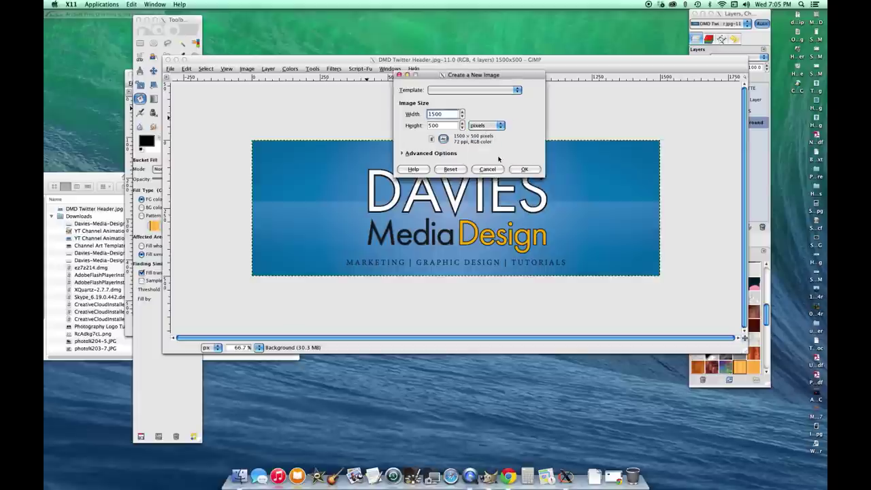
{"action": "left_click", "coordinate": [522, 169]}
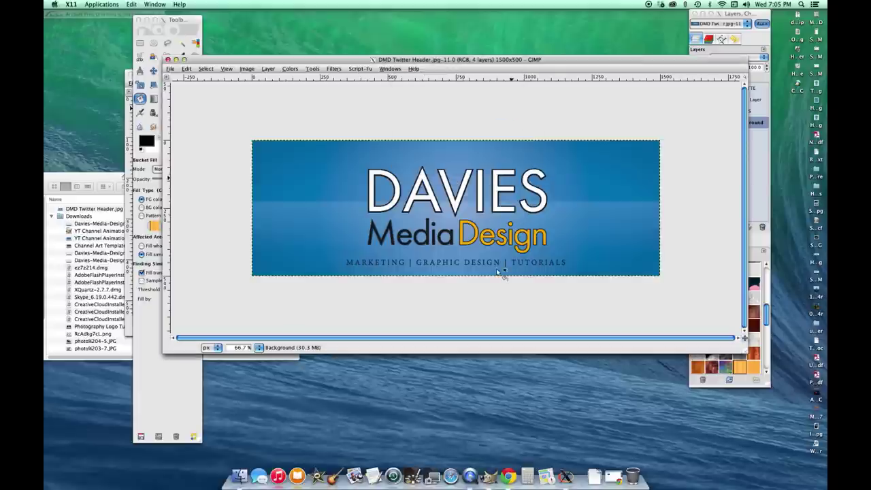
{"action": "mouse_move", "coordinate": [395, 70]}
{"action": "left_mouse_down"}
{"action": "mouse_move", "coordinate": [498, 134]}
{"action": "mouse_move", "coordinate": [388, 61]}
{"action": "left_mouse_up"}
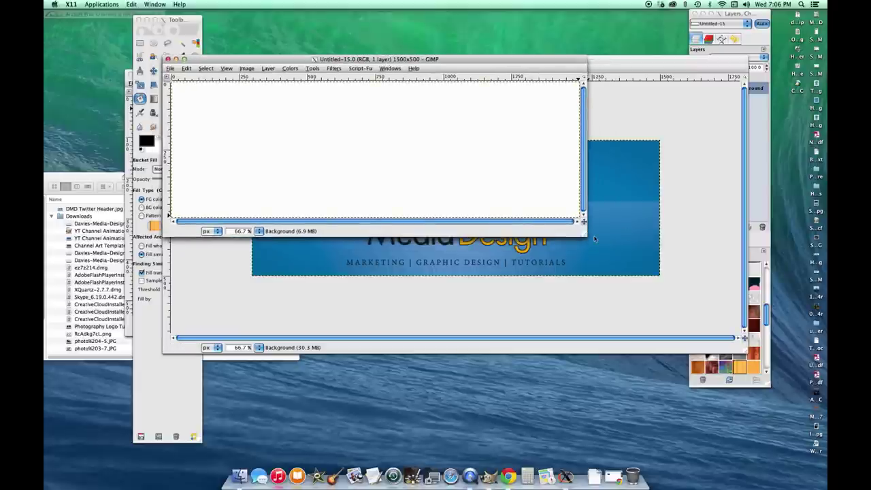
{"action": "left_click_drag", "start_coordinate": [584, 236], "coordinate": [748, 349]}
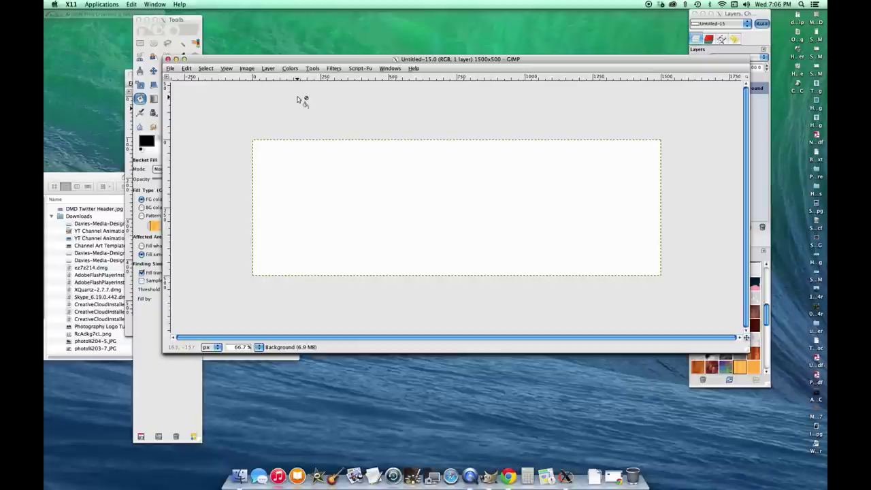
Move the new image and header windows aside so the Davies Media Design logo PNG is in front.
{"action": "left_click_drag", "start_coordinate": [288, 61], "coordinate": [432, 263]}
{"action": "left_click_drag", "start_coordinate": [400, 61], "coordinate": [412, 129]}
{"action": "left_click", "coordinate": [385, 75]}
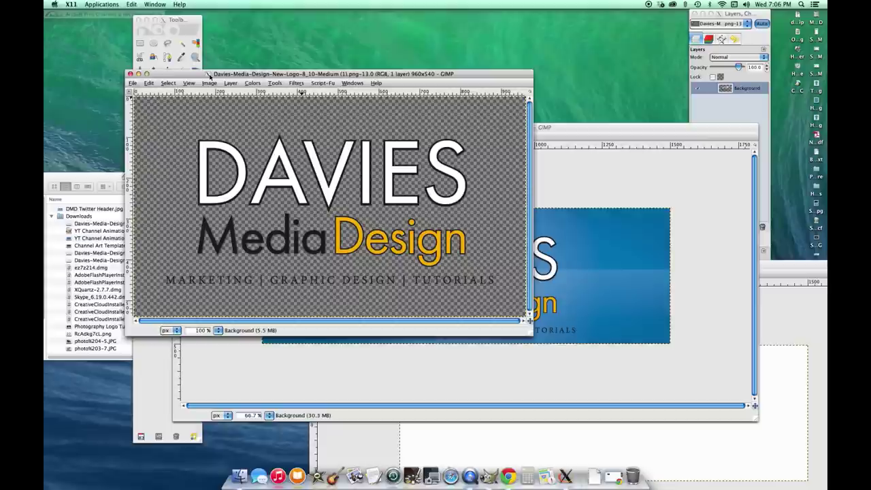
{"action": "left_click", "coordinate": [133, 82]}
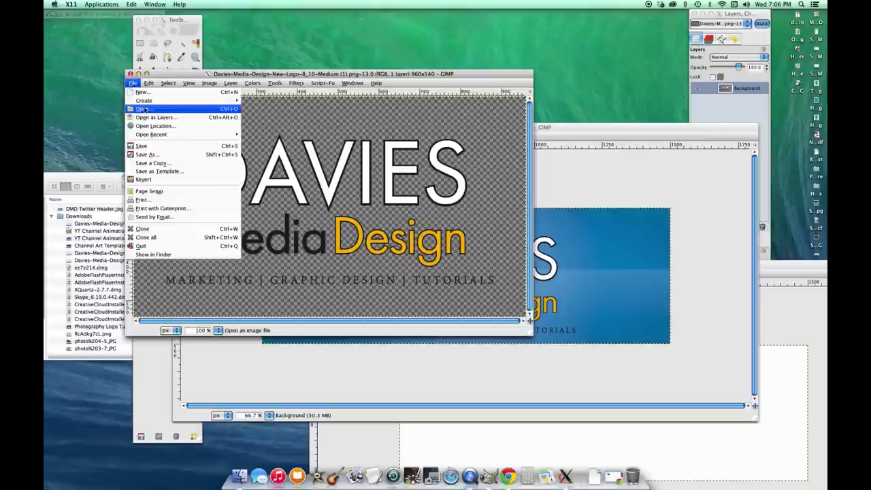
{"action": "mouse_move", "coordinate": [148, 82]}
{"action": "left_click", "coordinate": [184, 75]}
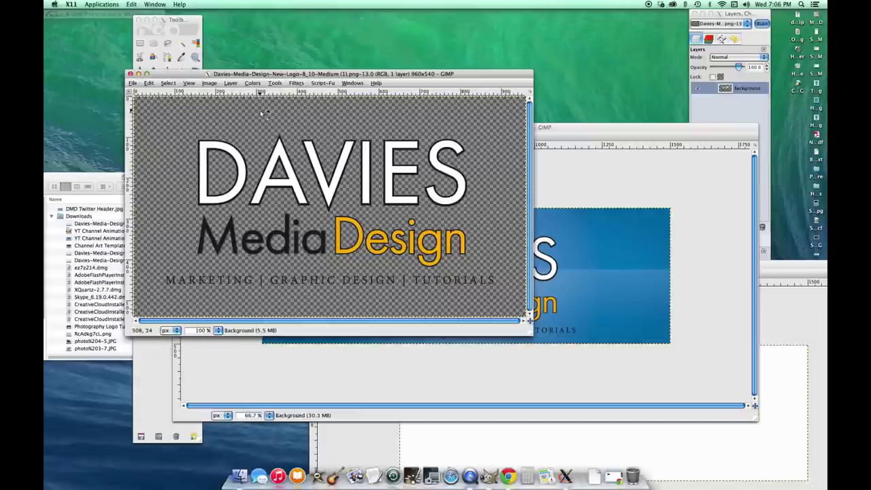
Copy the visible logo and paste it into the Untitled 1500 × 500 image.
{"action": "left_click", "coordinate": [149, 83]}
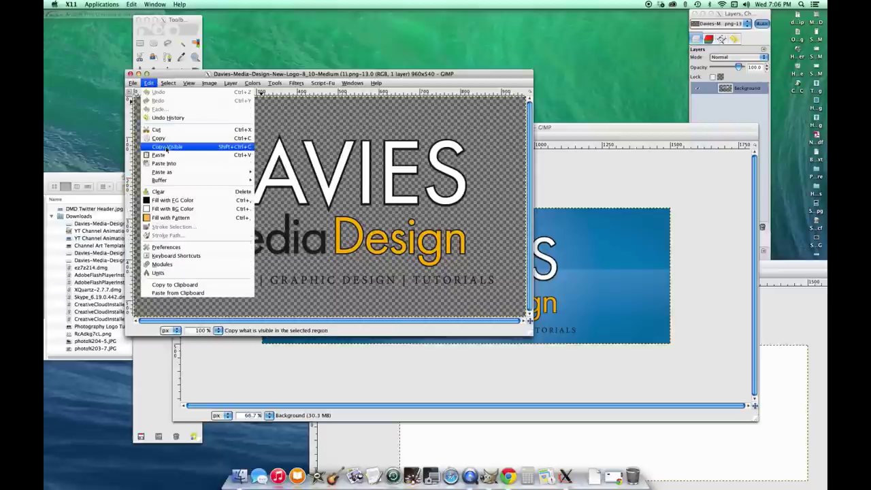
{"action": "left_click", "coordinate": [158, 138]}
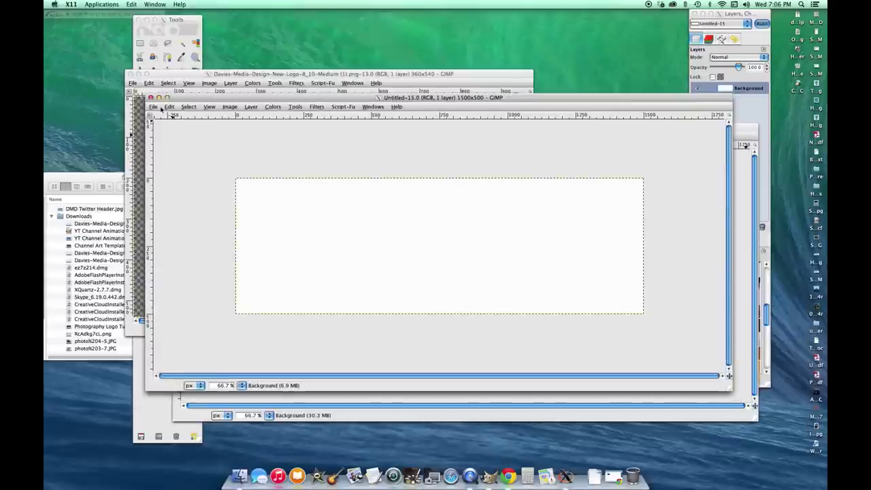
{"action": "left_click", "coordinate": [168, 107]}
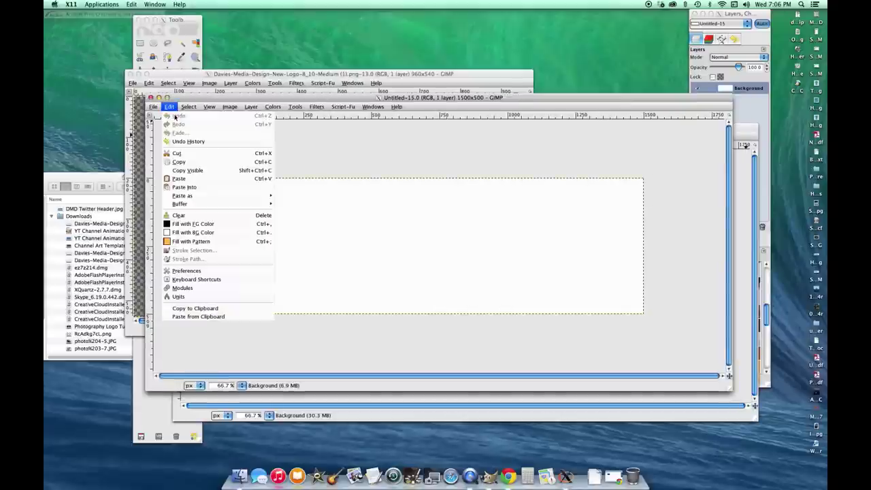
{"action": "left_click", "coordinate": [194, 179]}
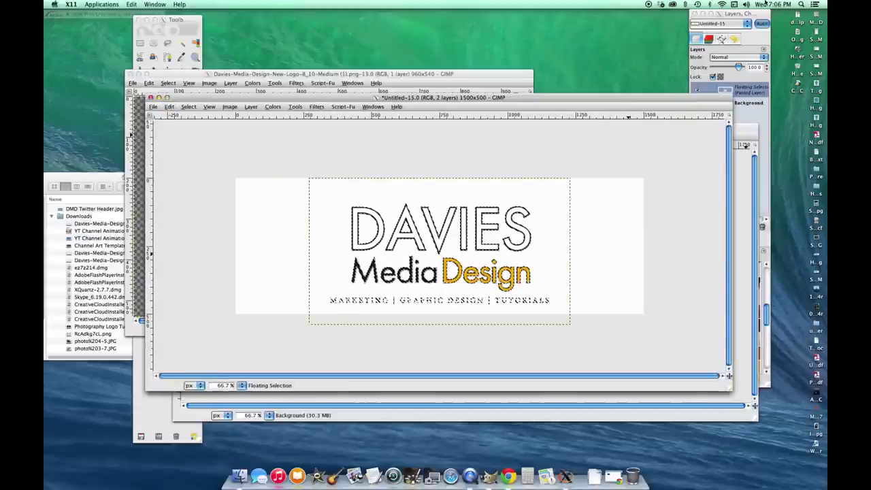
Bring the Layers dock forward and widen it.
{"action": "left_click", "coordinate": [735, 95]}
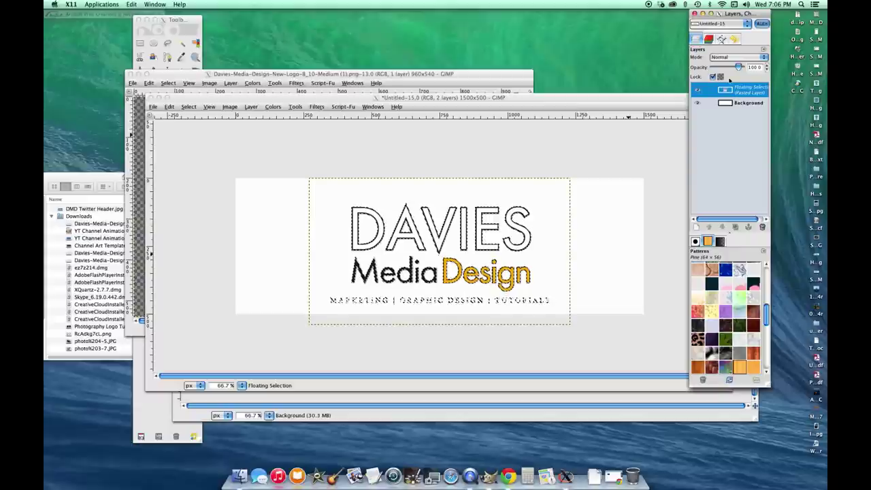
{"action": "left_click_drag", "start_coordinate": [746, 20], "coordinate": [748, 22]}
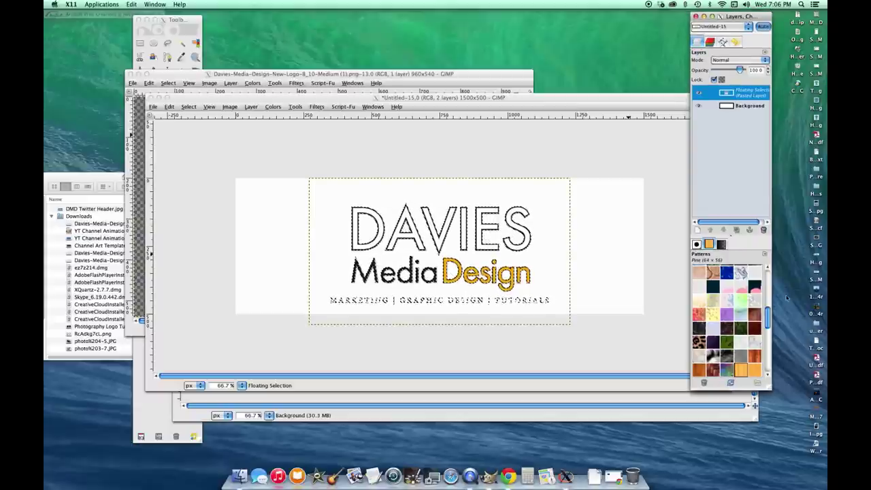
{"action": "left_click_drag", "start_coordinate": [770, 389], "coordinate": [810, 381]}
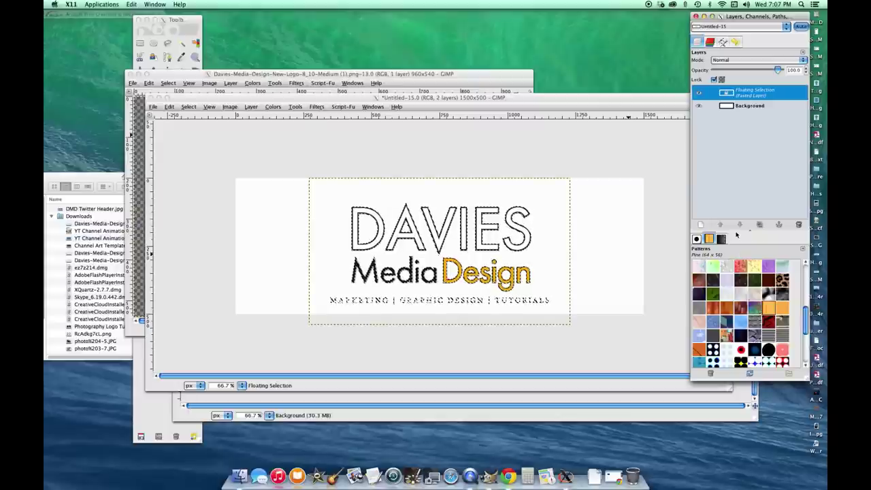
Turn the floating logo into its own Pasted Layer and move it slightly up with the Move tool.
{"action": "left_click", "coordinate": [701, 224]}
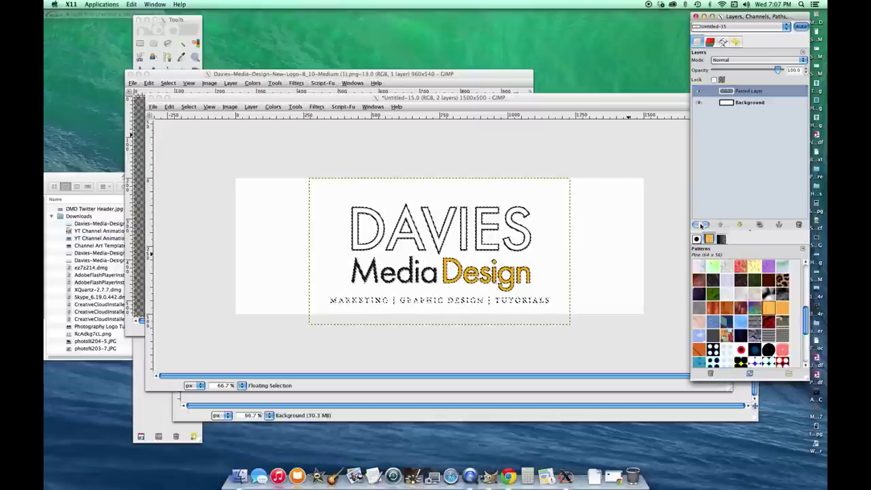
{"action": "left_click", "coordinate": [451, 92]}
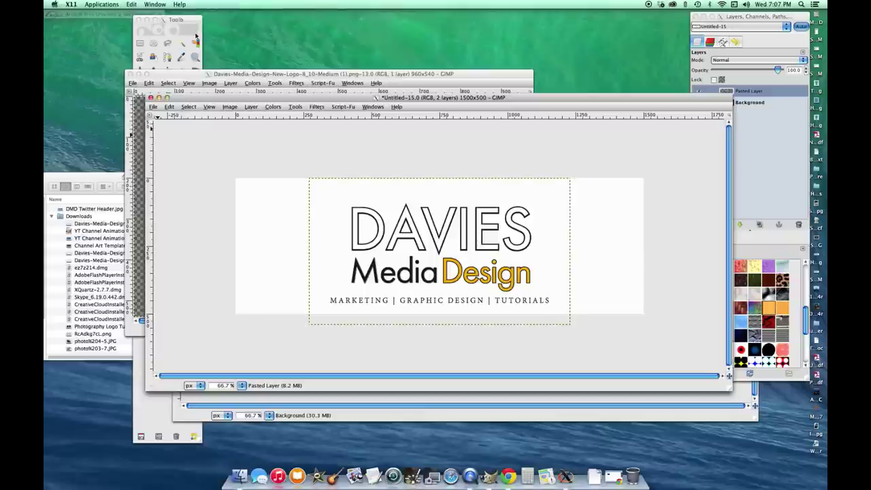
{"action": "left_click_drag", "start_coordinate": [190, 20], "coordinate": [179, 17]}
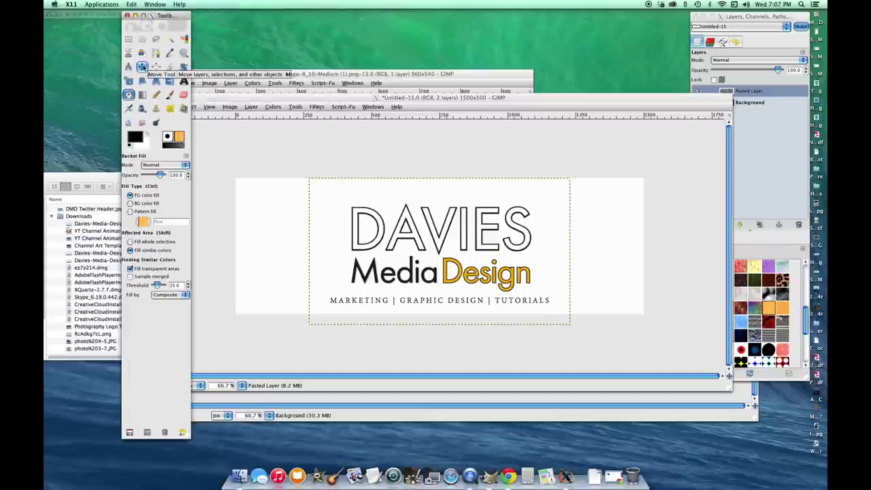
{"action": "left_click", "coordinate": [142, 66]}
{"action": "left_click_drag", "start_coordinate": [353, 223], "coordinate": [353, 211]}
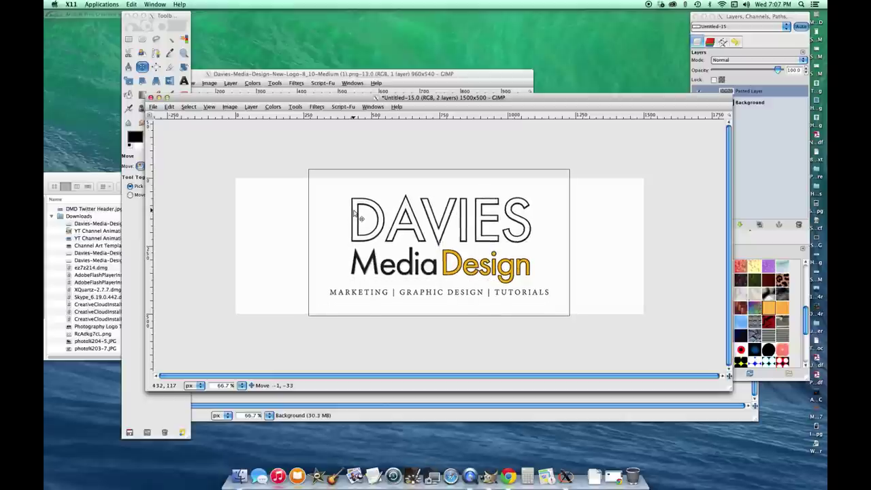
{"action": "left_click", "coordinate": [749, 133]}
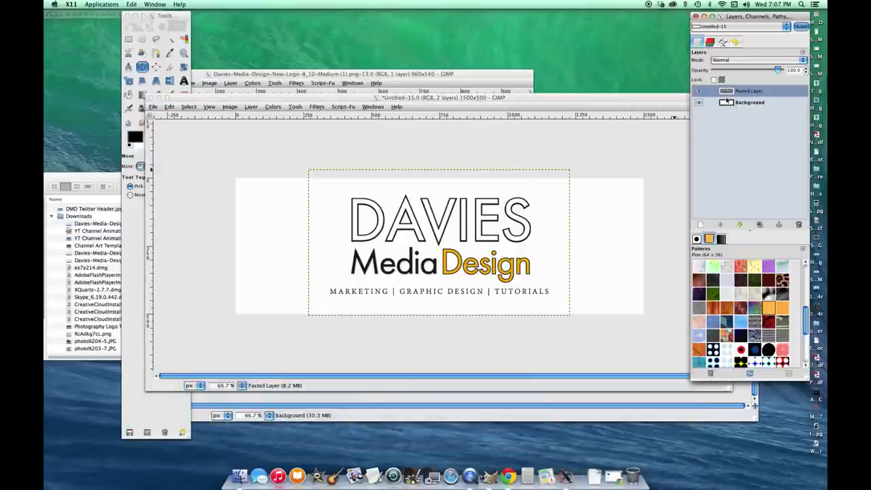
Select the Background layer and switch to the Blend (gradient) tool.
{"action": "left_click", "coordinate": [727, 102]}
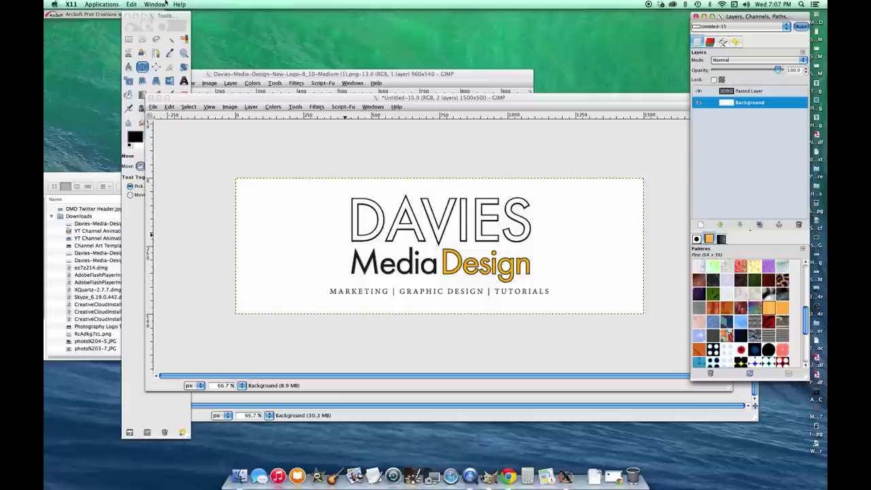
{"action": "left_click_drag", "start_coordinate": [169, 17], "coordinate": [163, 17]}
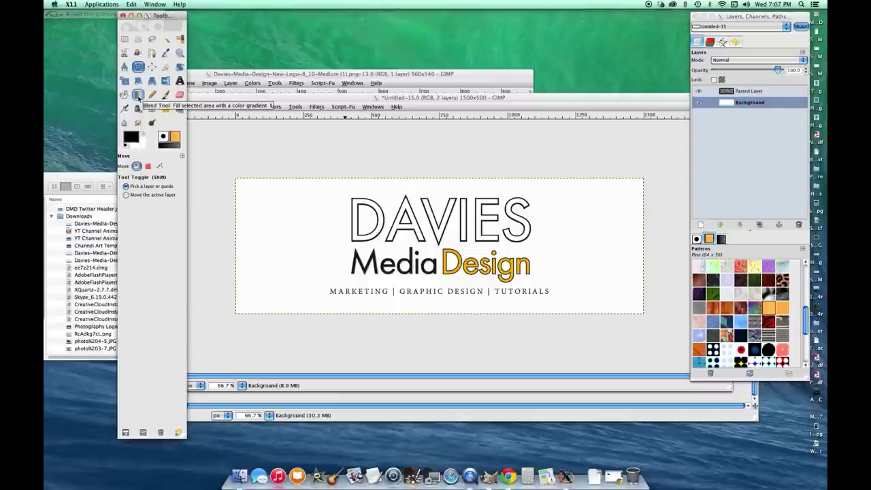
{"action": "left_click", "coordinate": [139, 96]}
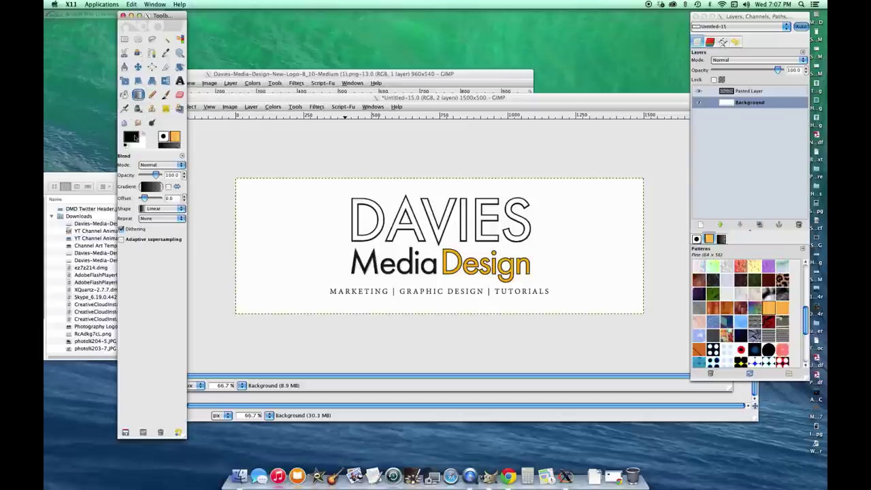
Set the foreground colour to the blue hex value 2D7BBD.
{"action": "left_click", "coordinate": [132, 136]}
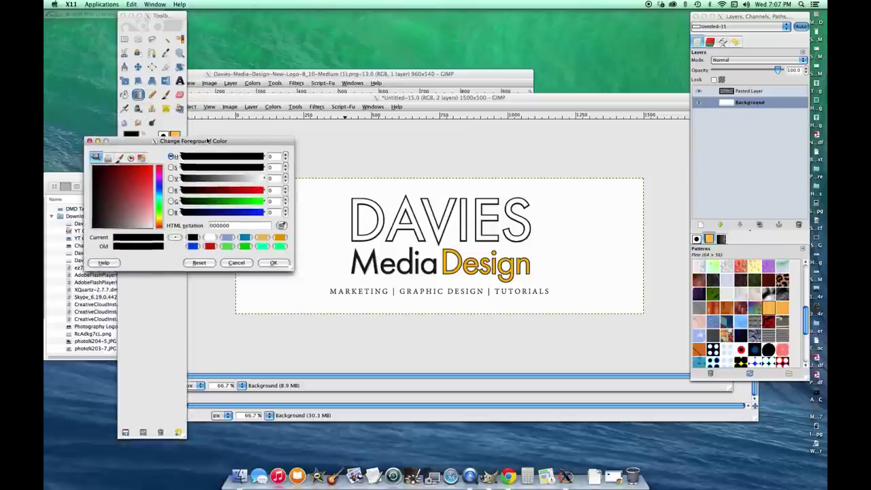
{"action": "left_click", "coordinate": [238, 224]}
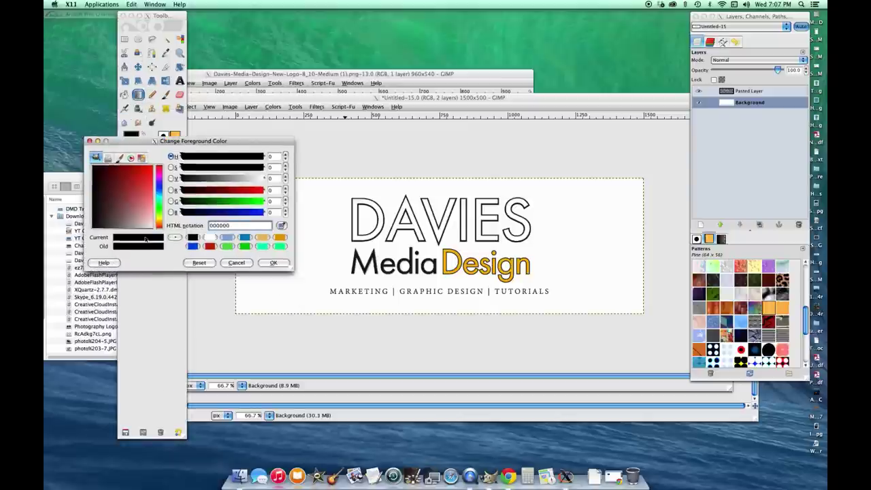
{"action": "double_click", "coordinate": [237, 225]}
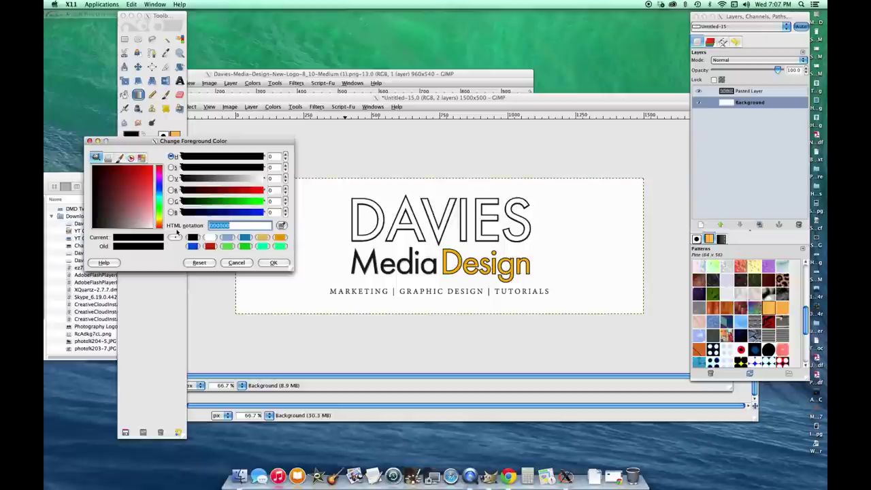
{"action": "left_click", "coordinate": [158, 206]}
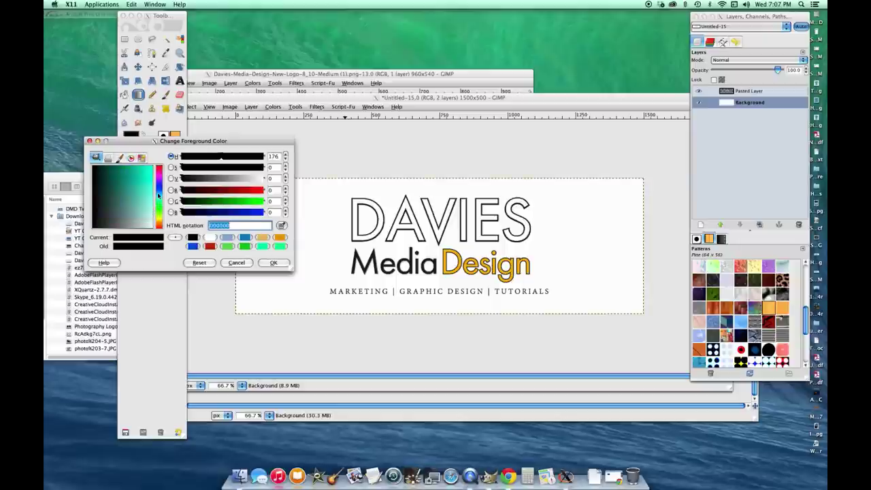
{"action": "left_click", "coordinate": [158, 176]}
{"action": "left_click", "coordinate": [141, 194]}
{"action": "left_click", "coordinate": [142, 184]}
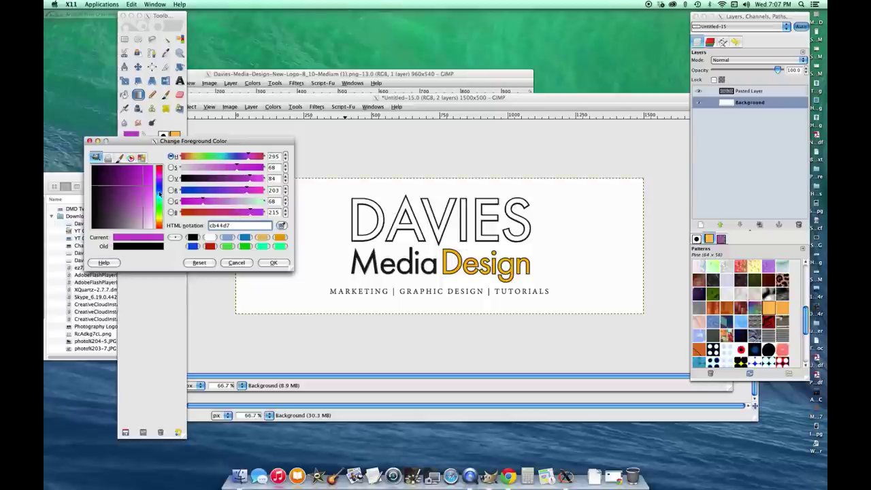
{"action": "left_click", "coordinate": [160, 191]}
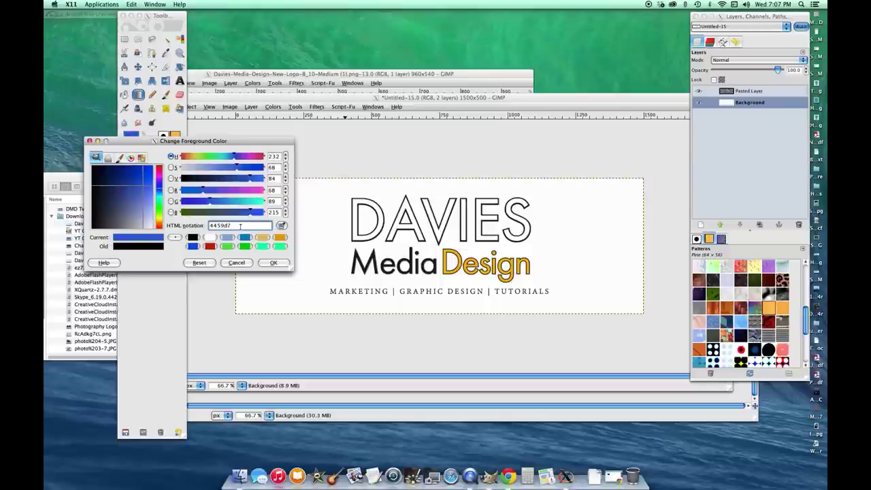
{"action": "double_click", "coordinate": [223, 225]}
{"action": "type", "text": "2"}
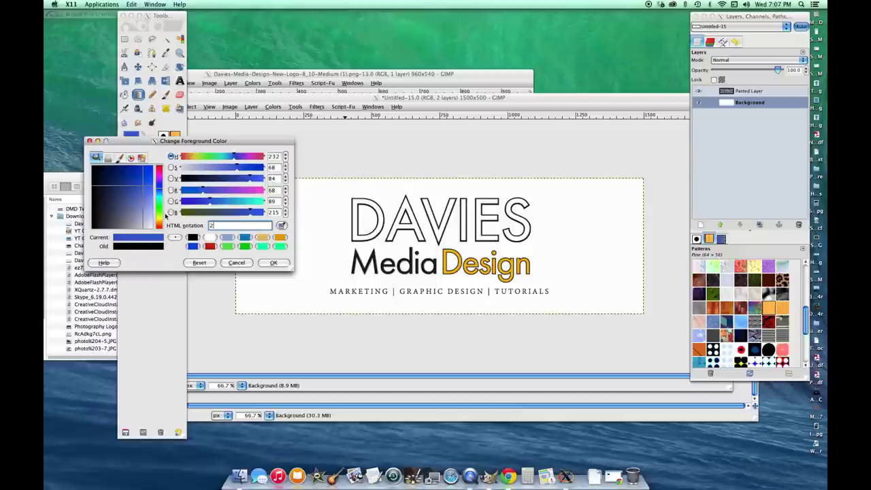
{"action": "type", "text": "8B"}
{"action": "type", "text": "D788D"}
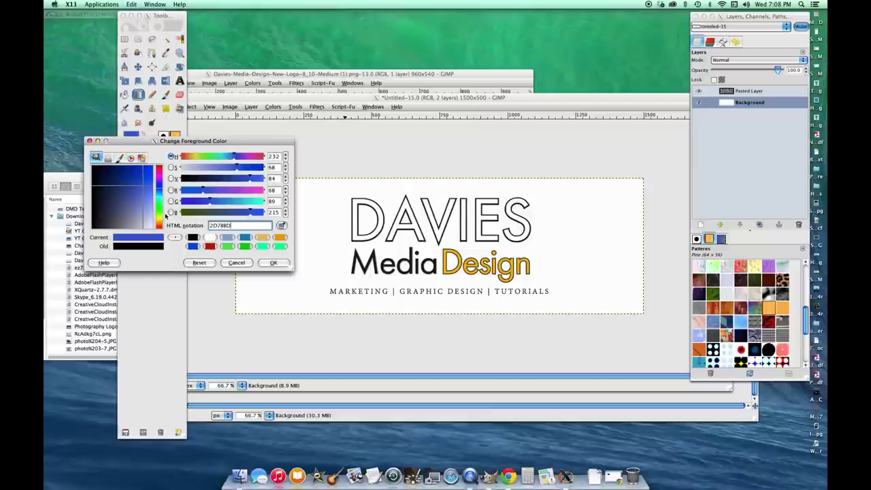
{"action": "left_click", "coordinate": [271, 264]}
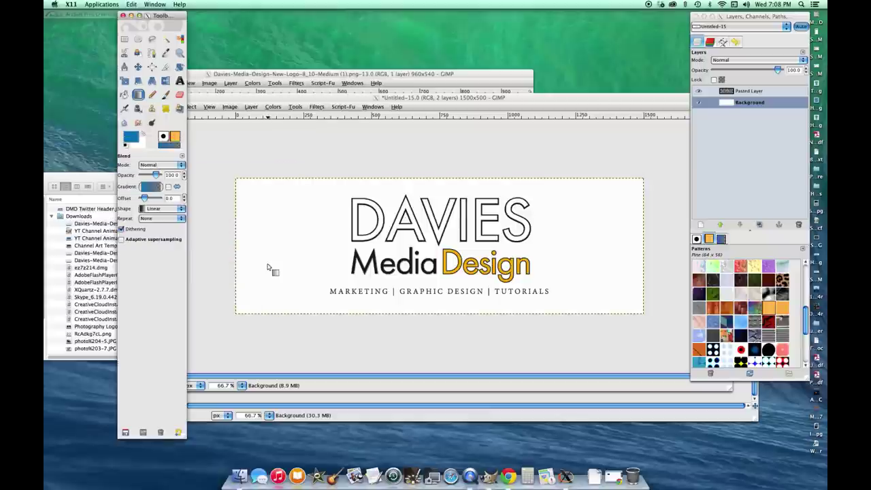
Set the background colour to light blue hex 8DA9D7.
{"action": "left_click", "coordinate": [143, 147]}
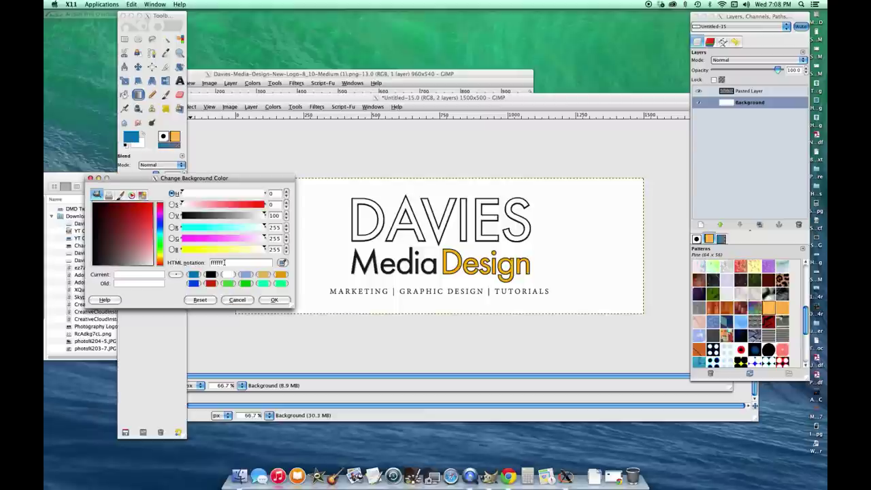
{"action": "left_click", "coordinate": [274, 299]}
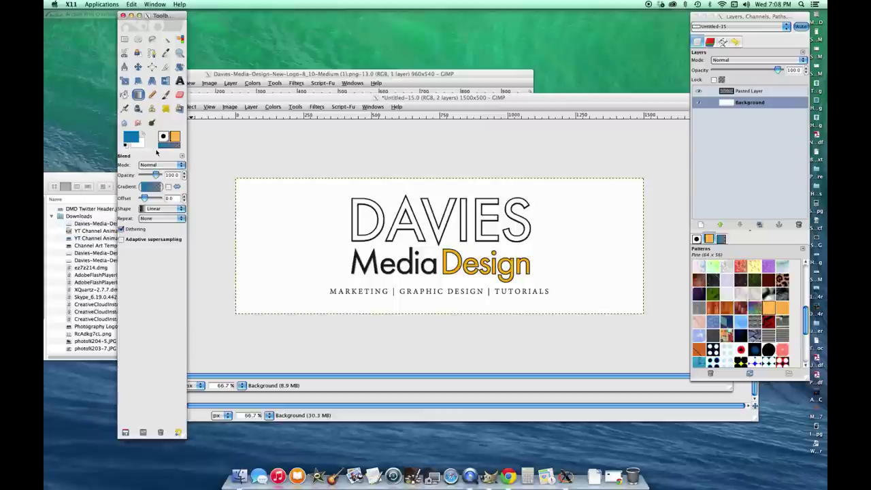
{"action": "left_click", "coordinate": [143, 145]}
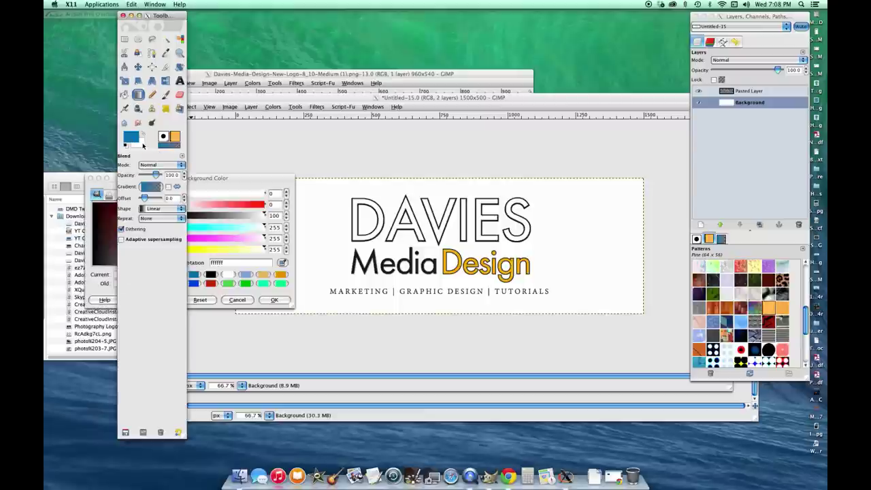
{"action": "left_click", "coordinate": [222, 179]}
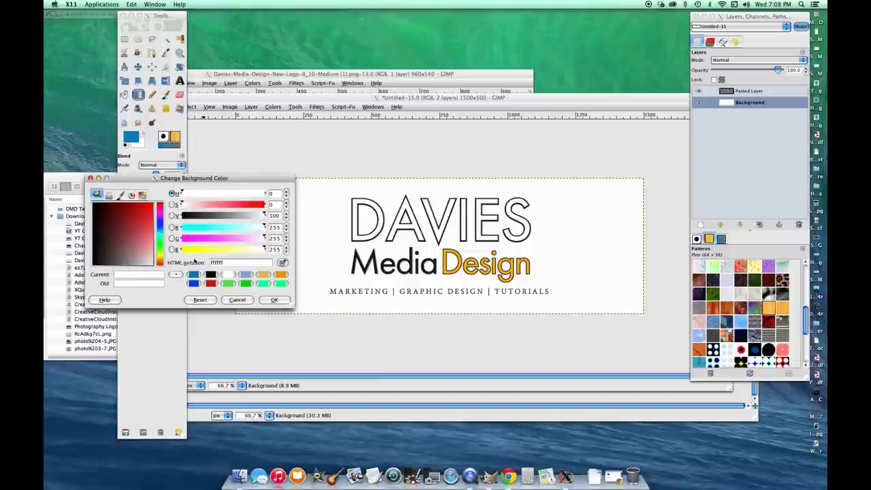
{"action": "double_click", "coordinate": [222, 262]}
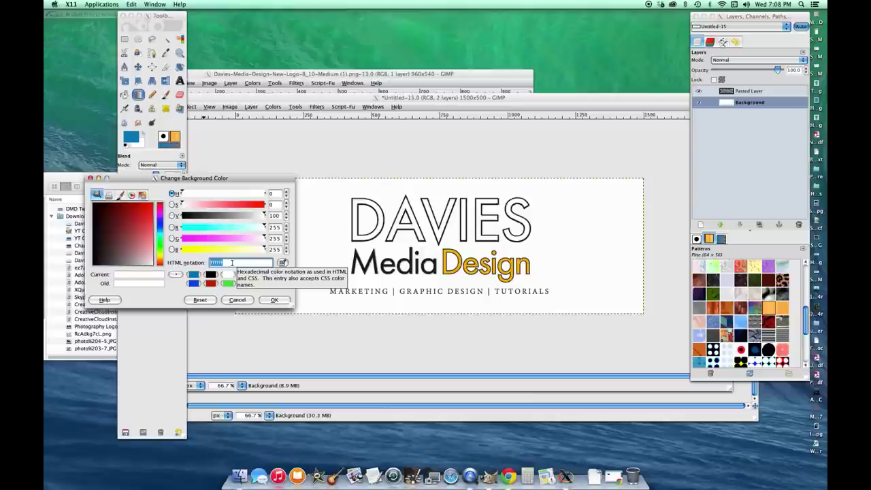
{"action": "type", "text": "8D"}
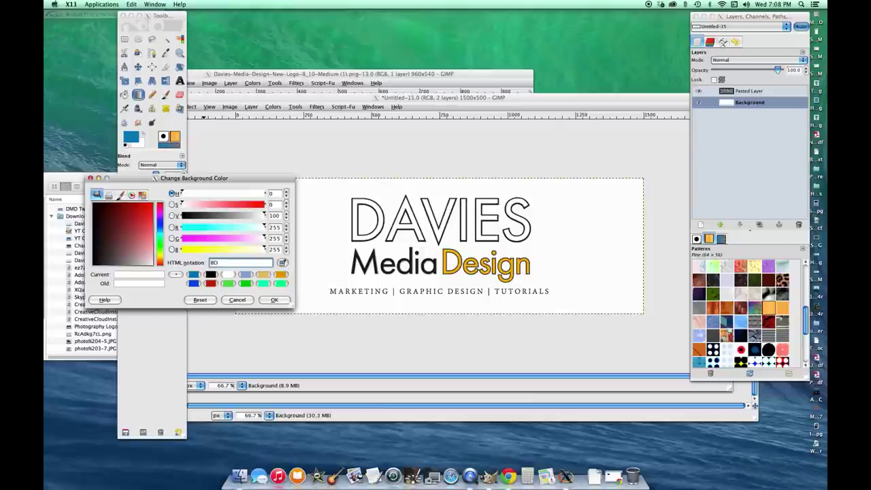
{"action": "type", "text": "A9D7"}
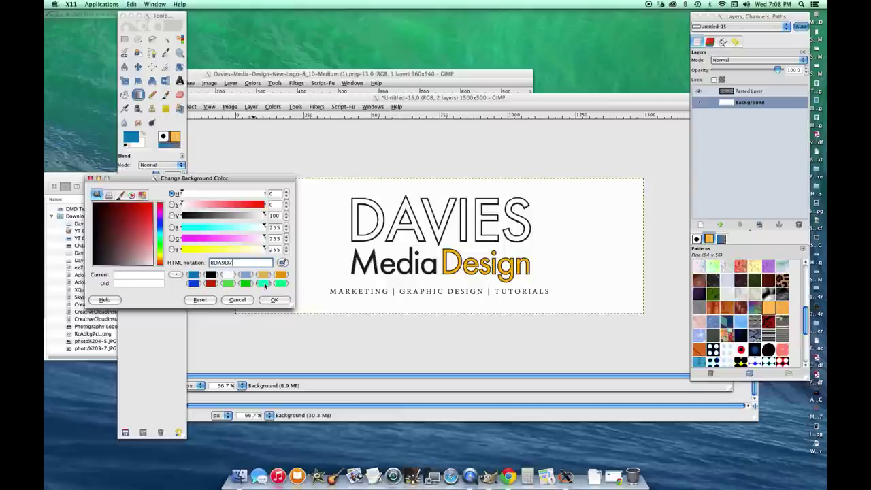
{"action": "left_click", "coordinate": [275, 301]}
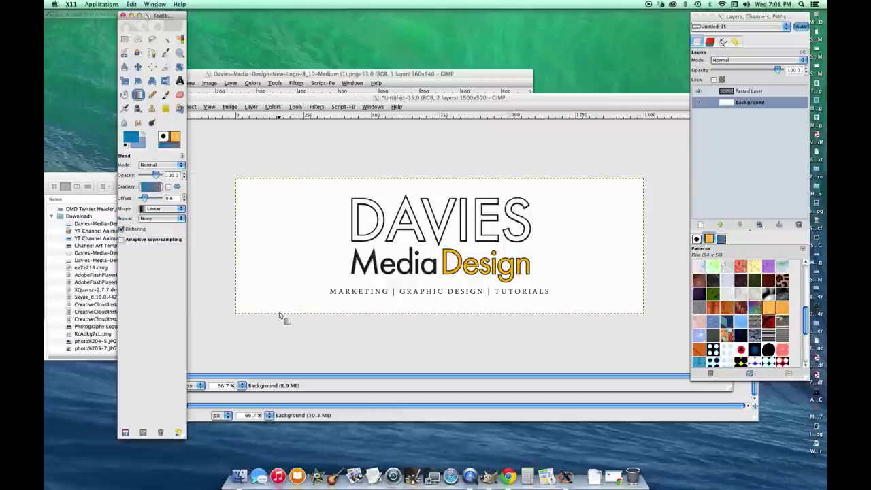
{"action": "left_click", "coordinate": [138, 141]}
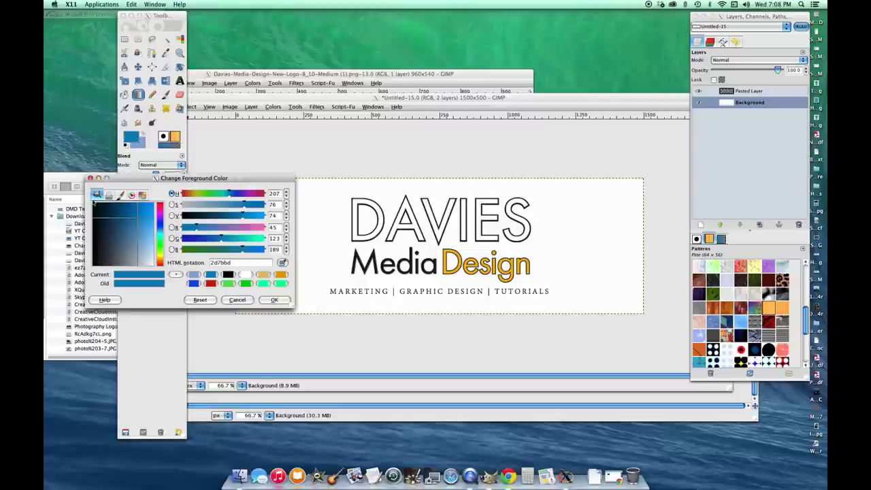
Choose the FG to BG gradient in the Blend tool options.
{"action": "key", "text": "Return"}
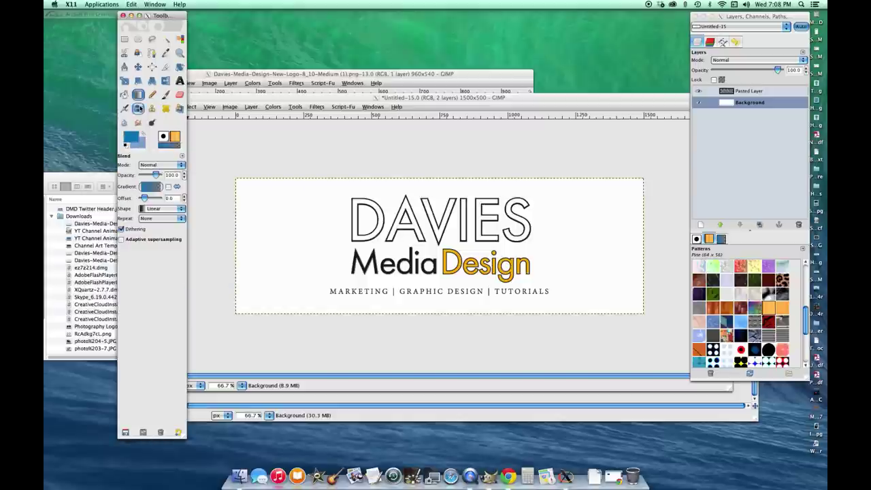
{"action": "left_click", "coordinate": [151, 187]}
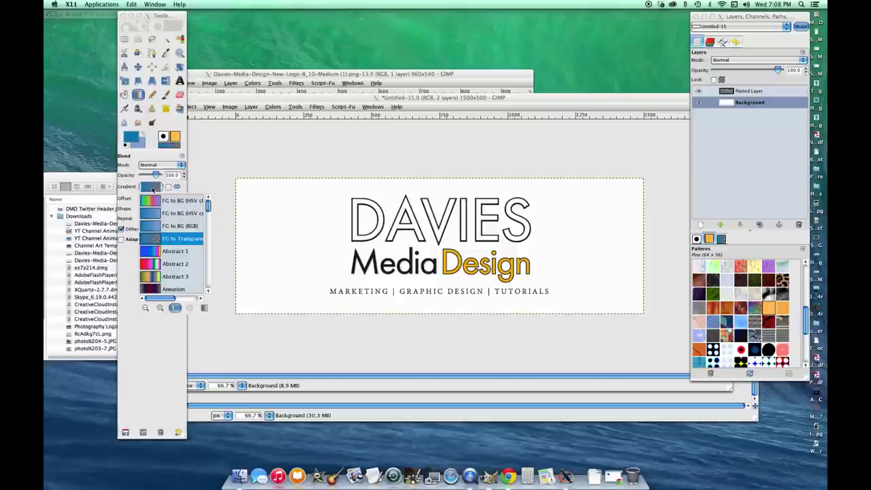
{"action": "left_click", "coordinate": [154, 189]}
{"action": "left_click", "coordinate": [160, 187]}
{"action": "left_click", "coordinate": [433, 224]}
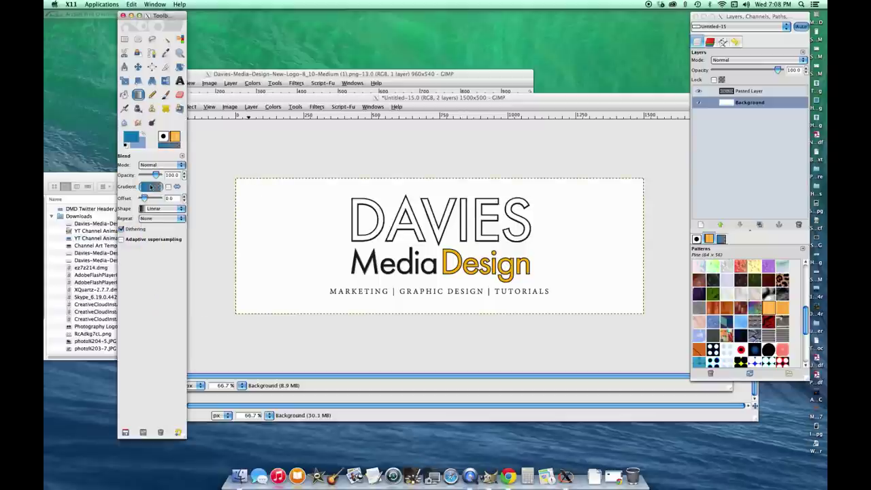
{"action": "left_click", "coordinate": [152, 186]}
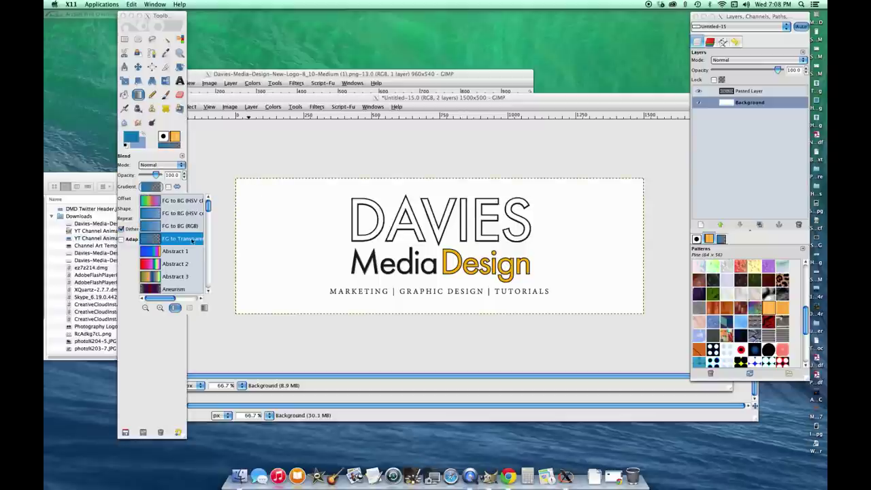
{"action": "double_click", "coordinate": [155, 217]}
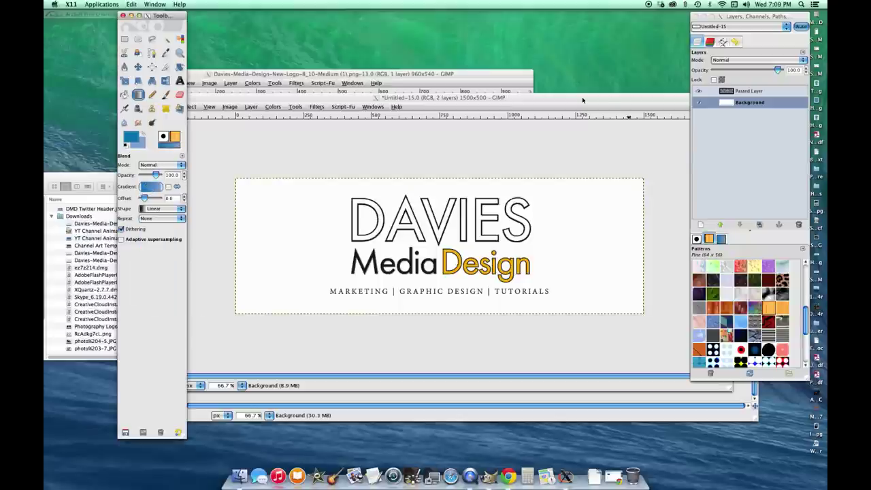
Toggle the gradient's Reverse option and set its shape to Radial.
{"action": "left_click", "coordinate": [169, 188]}
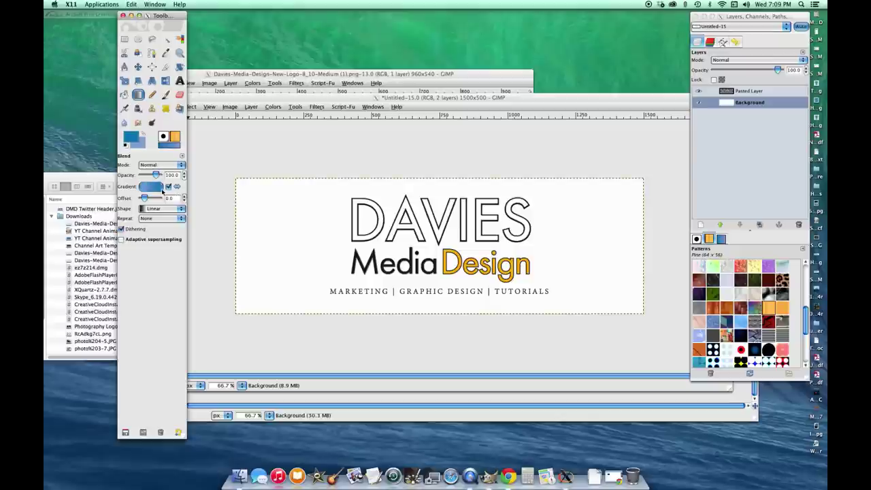
{"action": "left_click", "coordinate": [152, 186]}
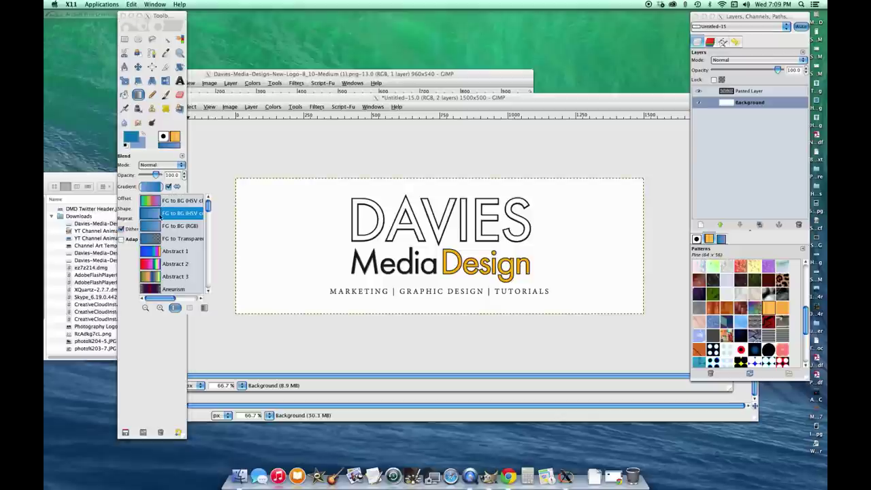
{"action": "left_click", "coordinate": [156, 230]}
{"action": "left_click", "coordinate": [169, 187]}
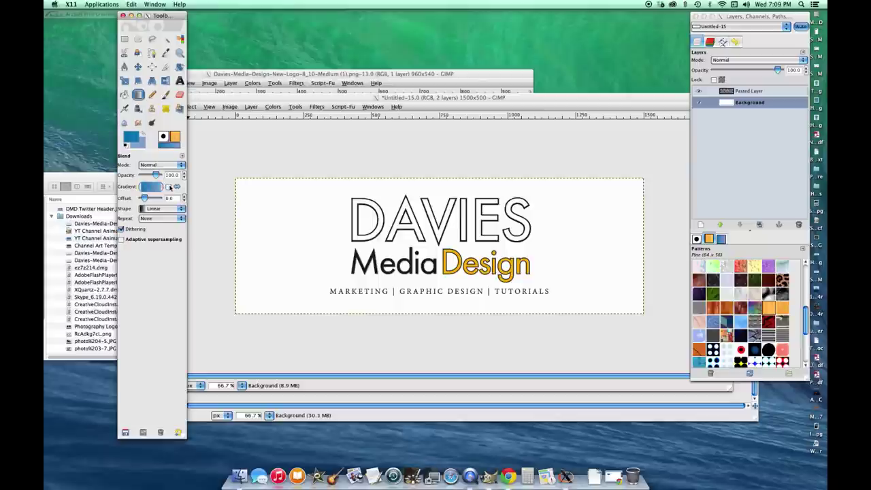
{"action": "left_click", "coordinate": [168, 188]}
{"action": "left_click", "coordinate": [170, 188]}
{"action": "left_click", "coordinate": [169, 188]}
{"action": "left_click", "coordinate": [167, 188]}
{"action": "left_click", "coordinate": [163, 209]}
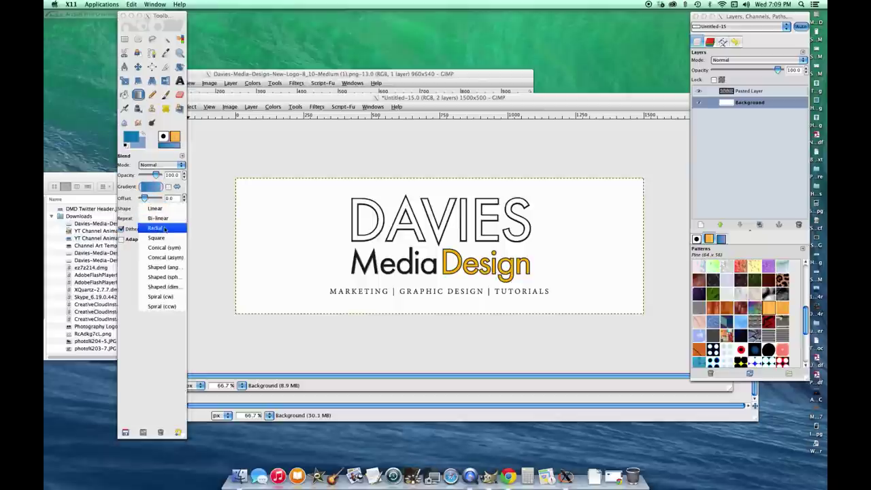
{"action": "left_click", "coordinate": [164, 228]}
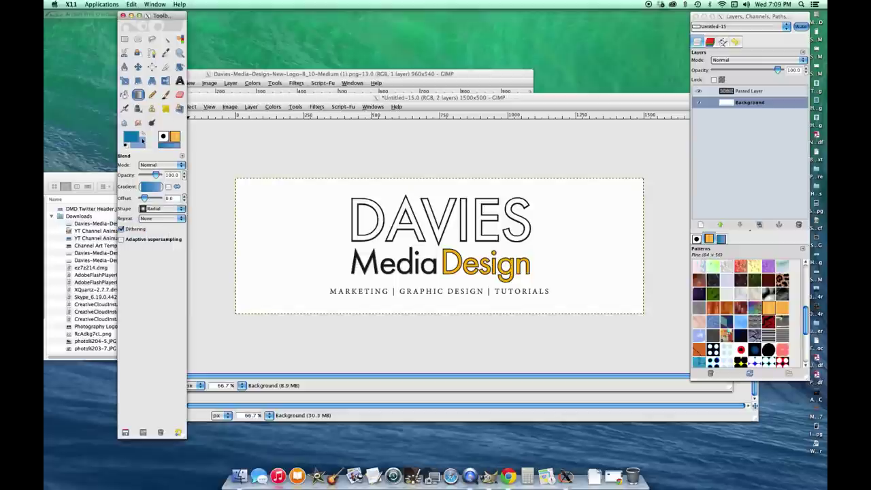
{"action": "left_click", "coordinate": [147, 209]}
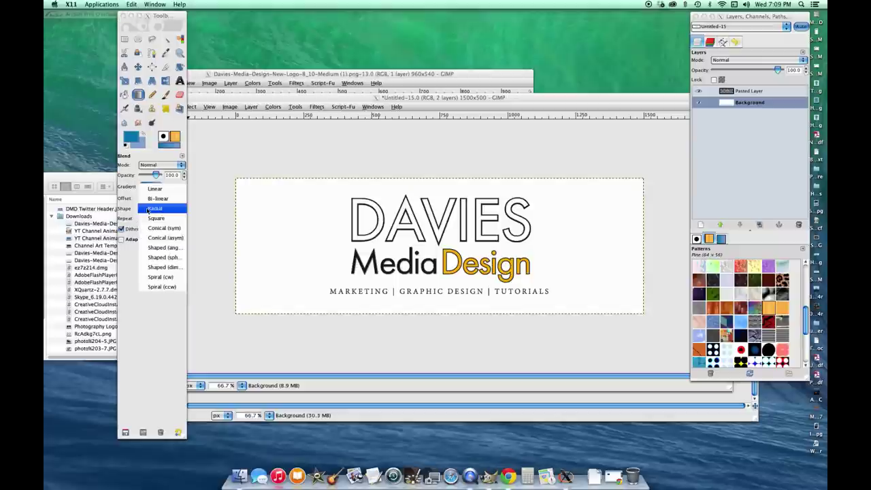
{"action": "left_click", "coordinate": [147, 211]}
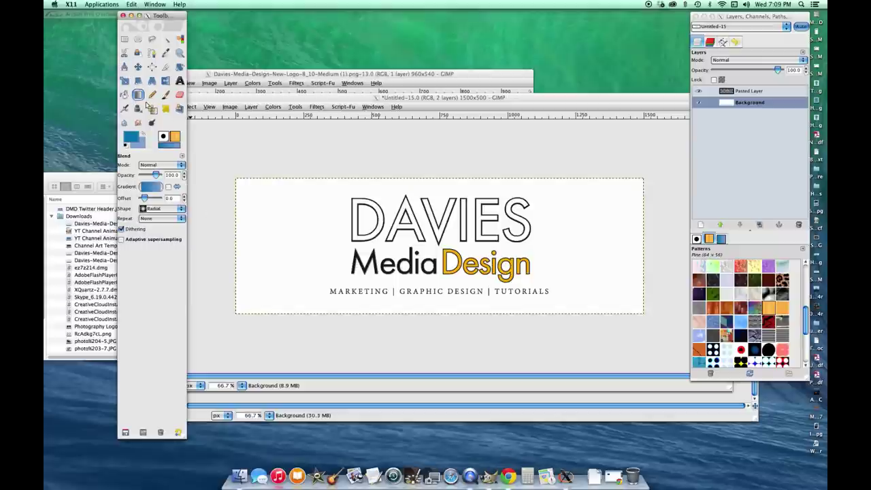
Drag a radial gradient outward from the banner centre, then redraw it reversed so the centre is light.
{"action": "left_click_drag", "start_coordinate": [411, 100], "coordinate": [431, 70]}
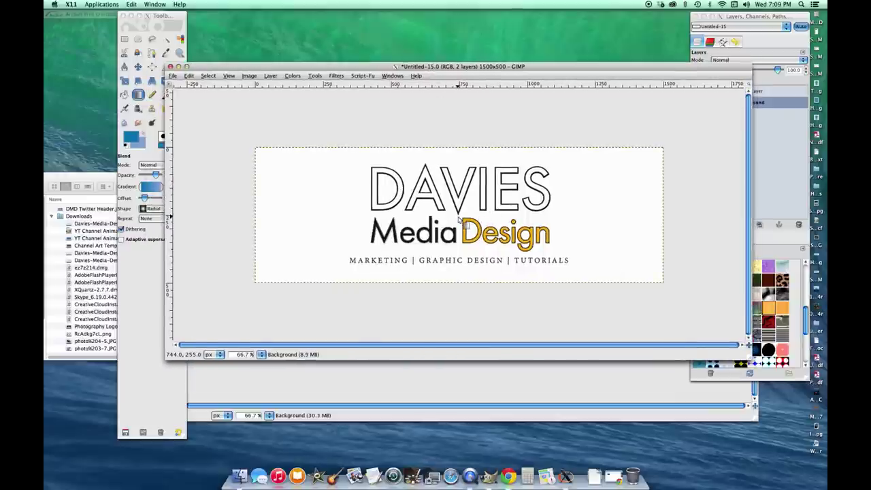
{"action": "left_click_drag", "start_coordinate": [459, 219], "coordinate": [572, 265]}
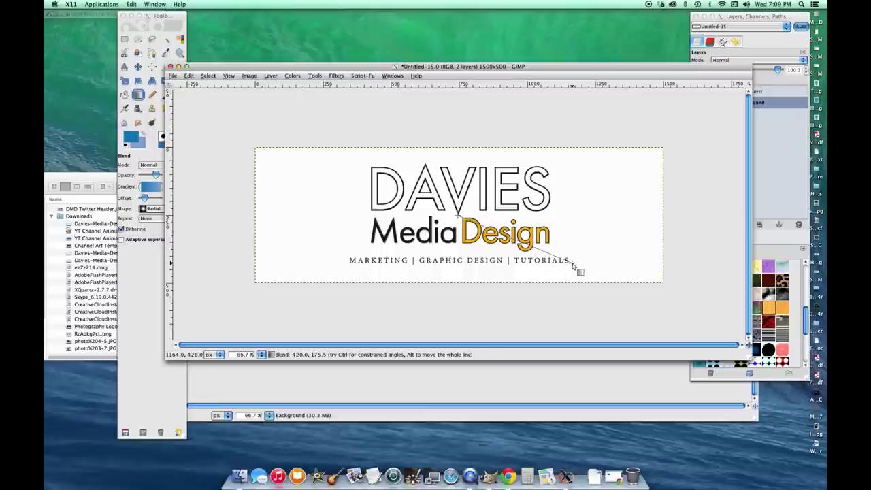
{"action": "left_click_drag", "start_coordinate": [573, 265], "coordinate": [573, 266]}
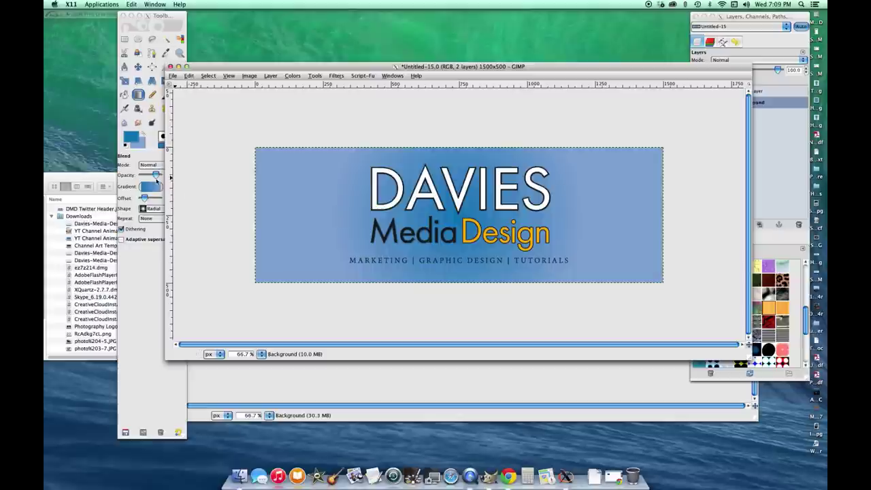
{"action": "left_click", "coordinate": [154, 294]}
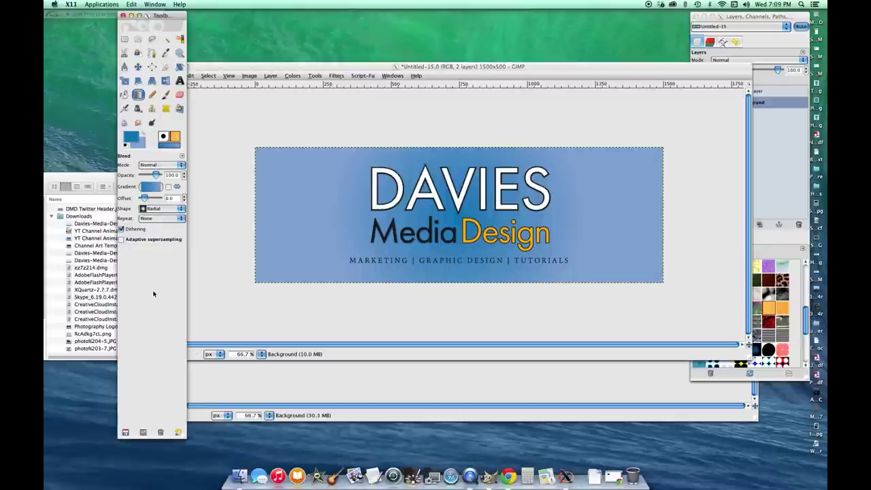
{"action": "left_click", "coordinate": [168, 186]}
{"action": "left_click", "coordinate": [458, 218]}
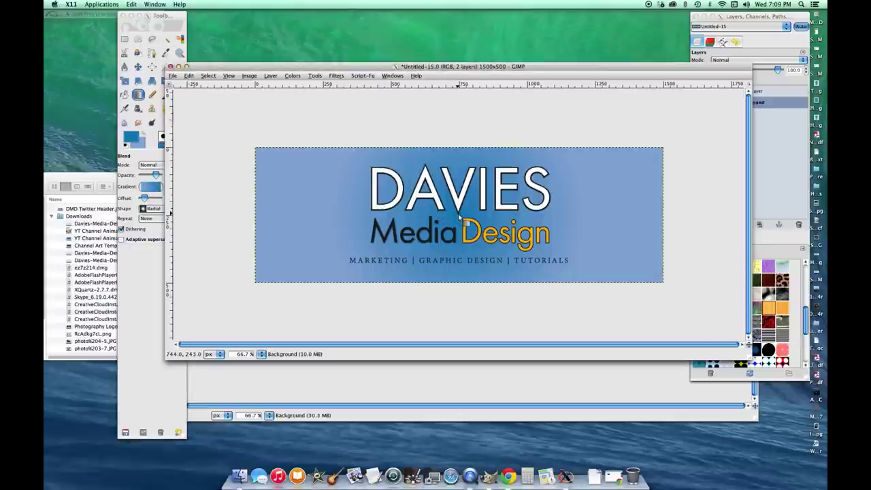
{"action": "left_click_drag", "start_coordinate": [458, 219], "coordinate": [573, 271]}
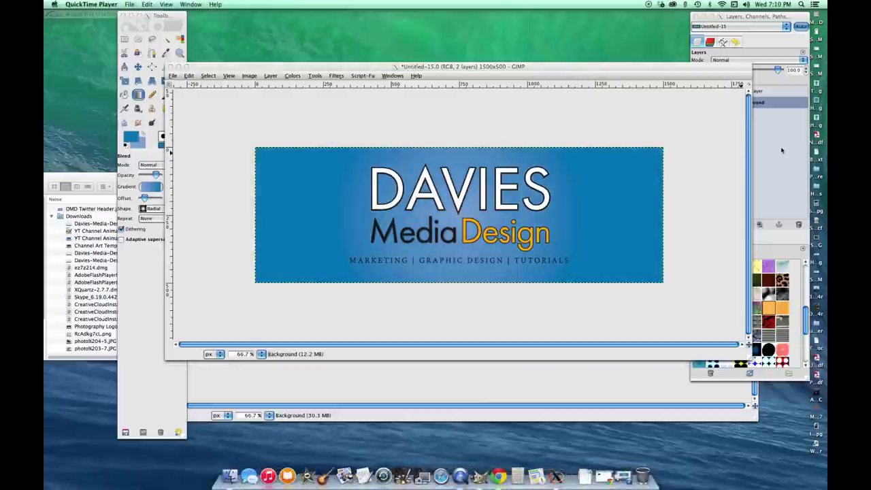
{"action": "left_click", "coordinate": [782, 150]}
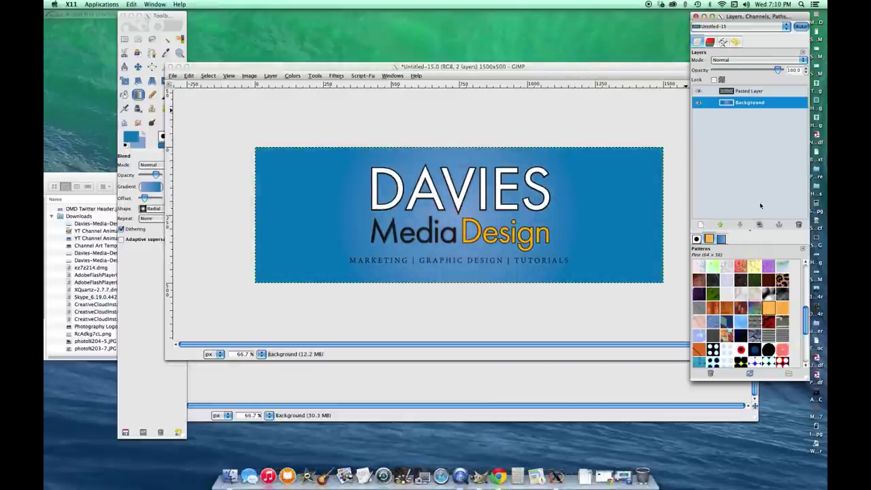
Add a new transparent layer named 'Shape', briefly checking the finished DMD header for reference.
{"action": "left_click", "coordinate": [700, 225]}
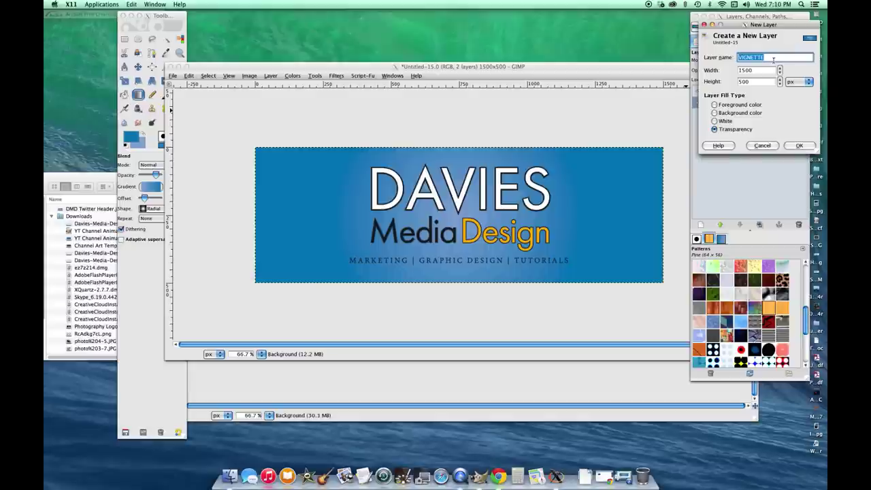
{"action": "type", "text": "Shape"}
{"action": "key", "text": "Return"}
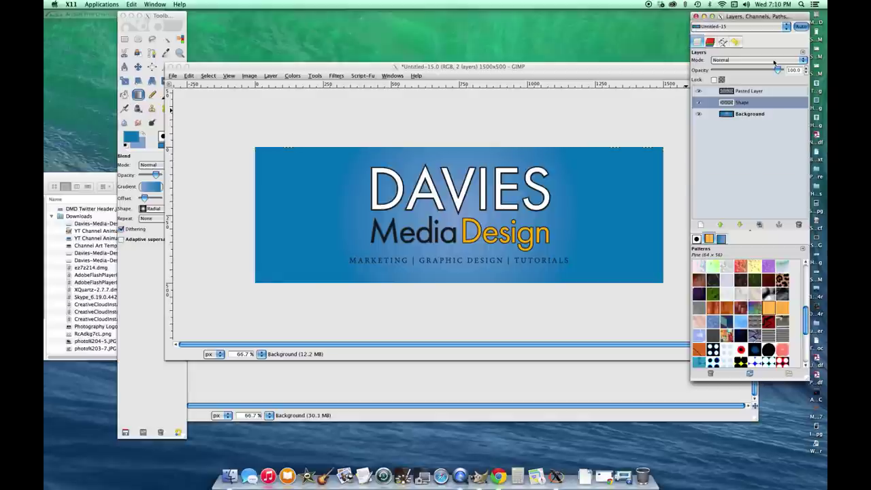
{"action": "left_click", "coordinate": [331, 382]}
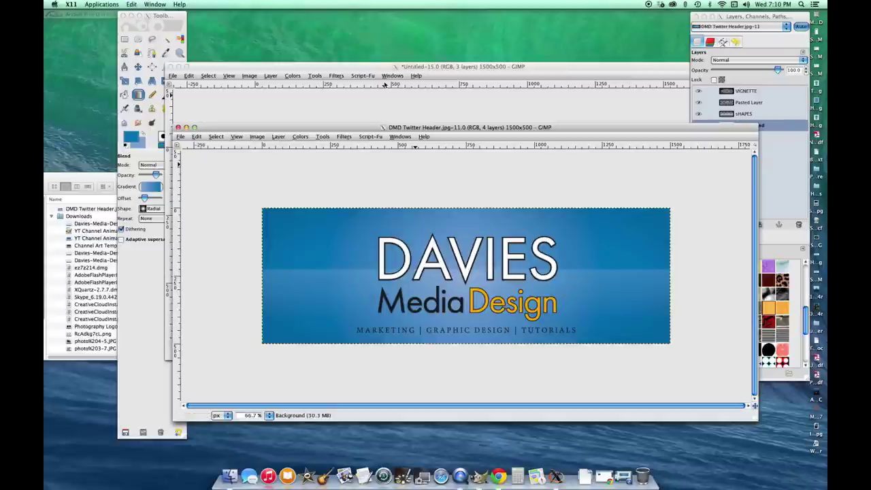
{"action": "left_click_drag", "start_coordinate": [382, 71], "coordinate": [383, 60]}
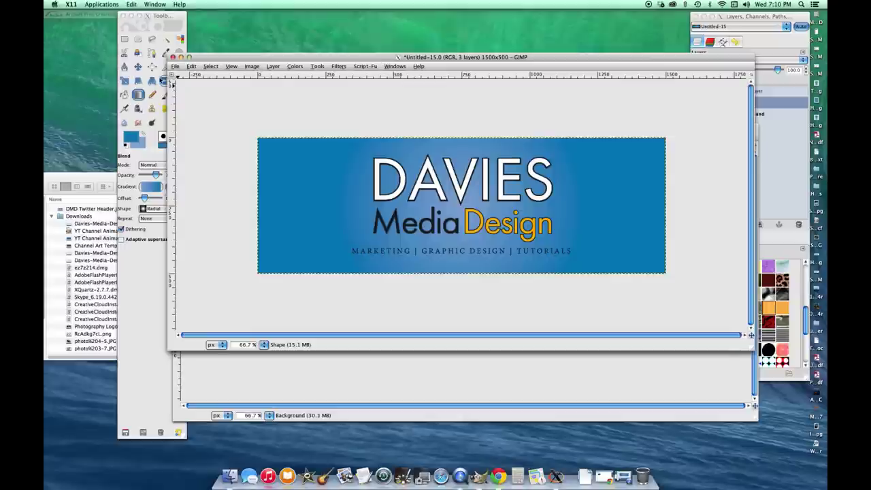
With Rectangle Select, mark a full-width rectangle about 1520 × 324 px over the banner's lower part.
{"action": "left_click", "coordinate": [125, 42]}
{"action": "left_click", "coordinate": [125, 42]}
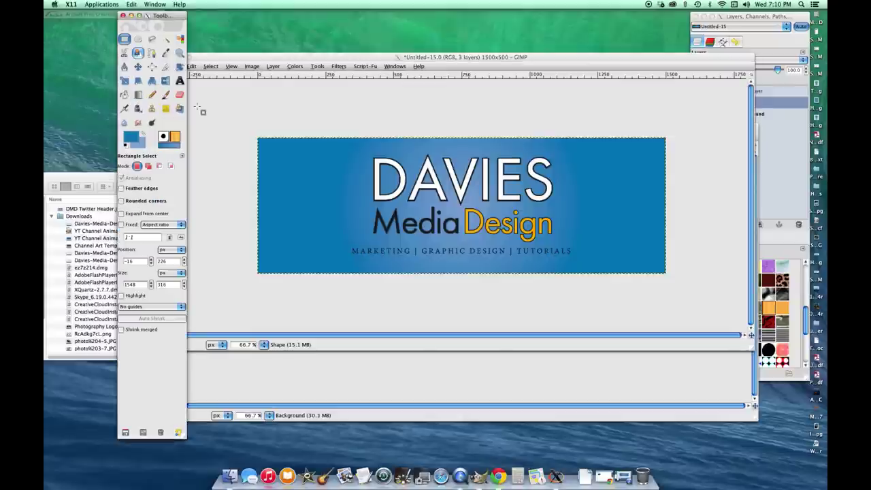
{"action": "left_click", "coordinate": [253, 187]}
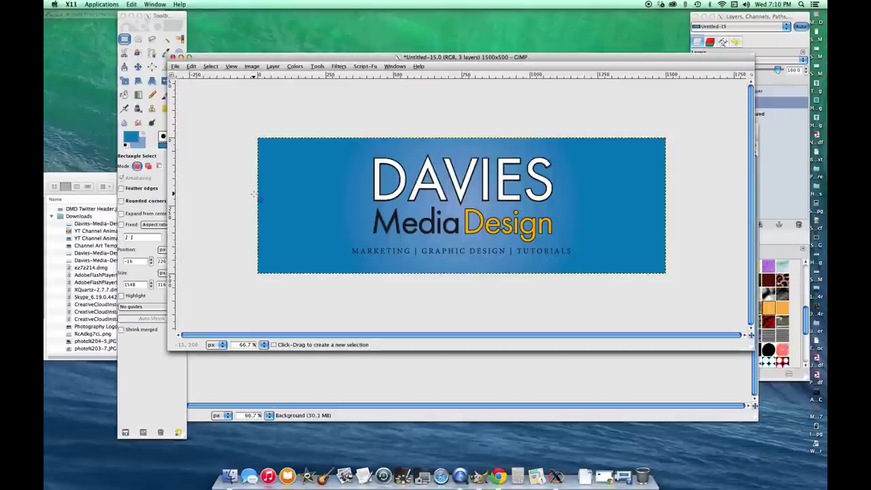
{"action": "left_click_drag", "start_coordinate": [253, 196], "coordinate": [275, 210]}
{"action": "left_click_drag", "start_coordinate": [338, 244], "coordinate": [666, 283]}
{"action": "left_click_drag", "start_coordinate": [500, 223], "coordinate": [505, 224]}
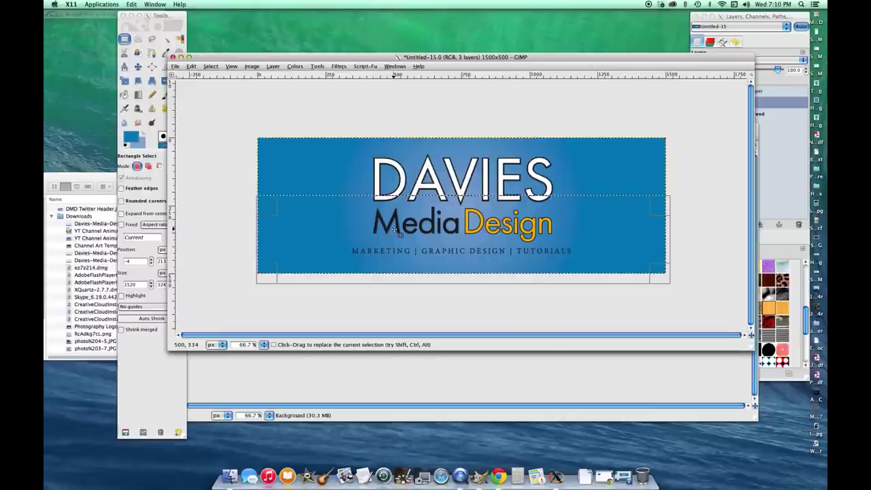
{"action": "left_click_drag", "start_coordinate": [406, 223], "coordinate": [402, 223]}
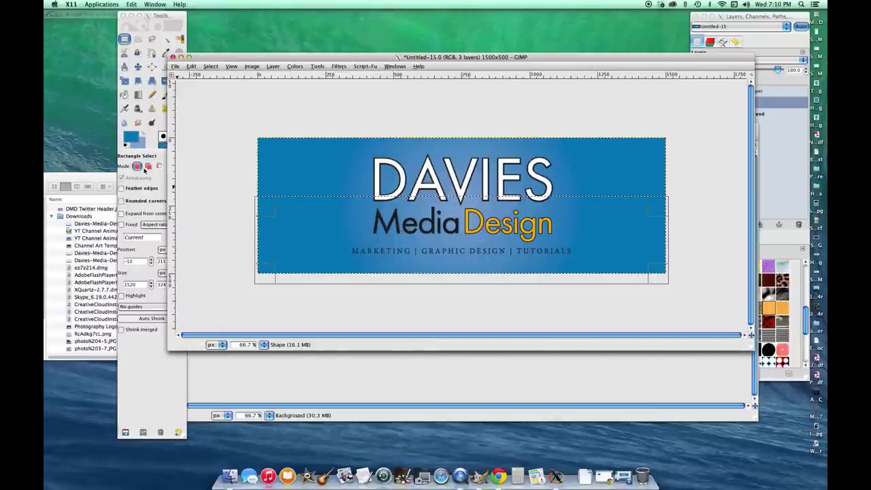
Pick the gradient tool with a white foreground and the FG to Transparent gradient, then drag a first gradient.
{"action": "left_click", "coordinate": [139, 69]}
{"action": "left_click", "coordinate": [138, 94]}
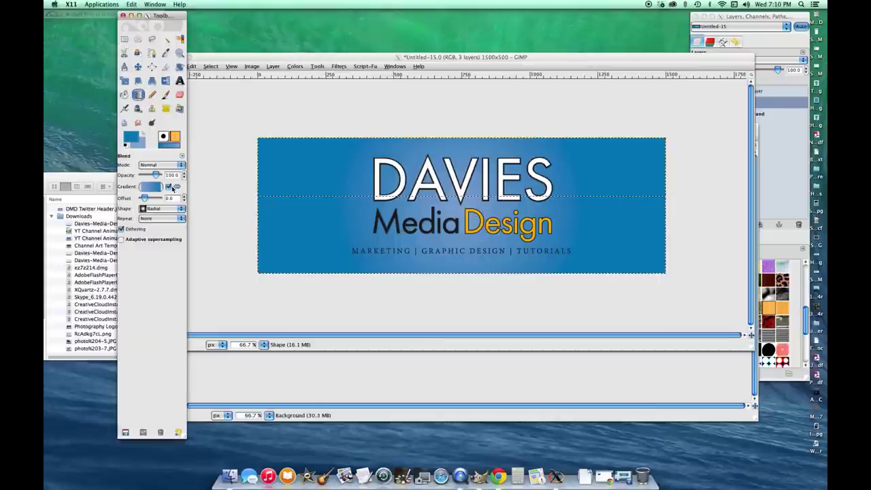
{"action": "left_click", "coordinate": [131, 139]}
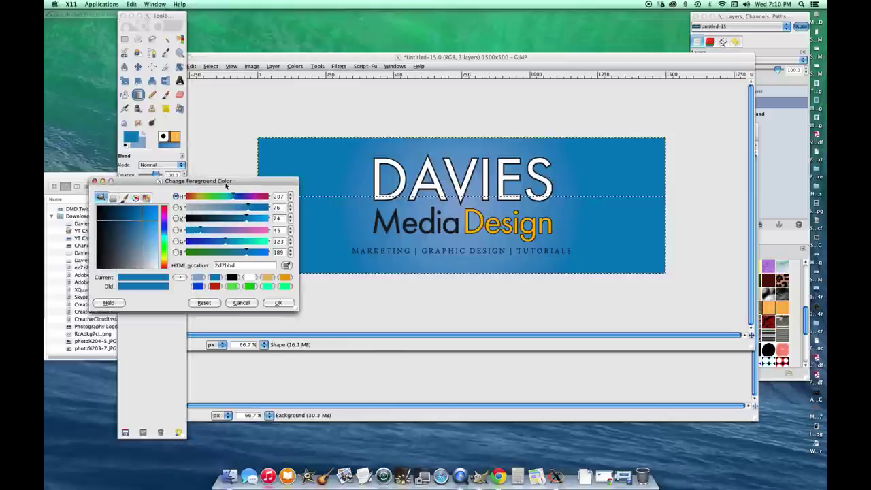
{"action": "left_click", "coordinate": [249, 277]}
{"action": "left_click", "coordinate": [276, 303]}
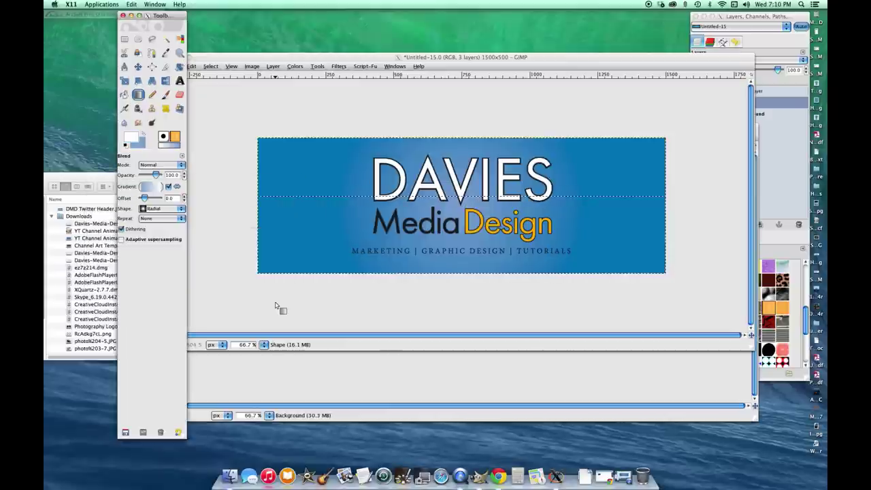
{"action": "left_click", "coordinate": [154, 190]}
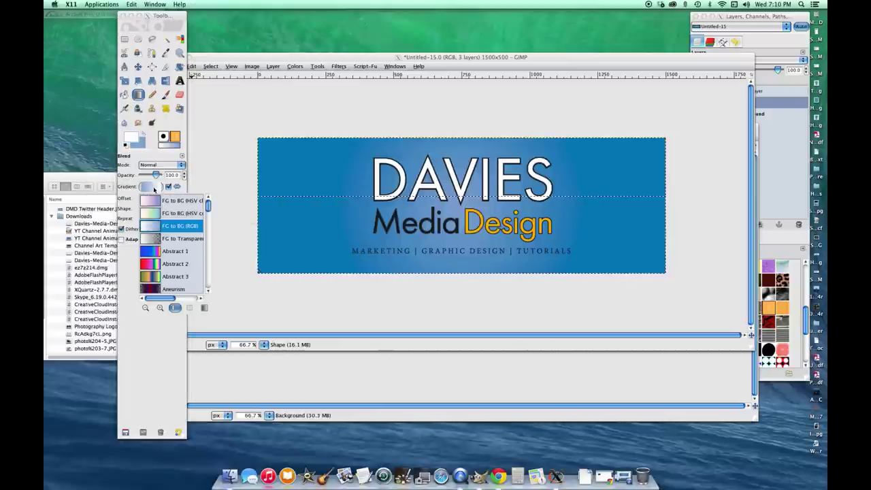
{"action": "left_click", "coordinate": [156, 239]}
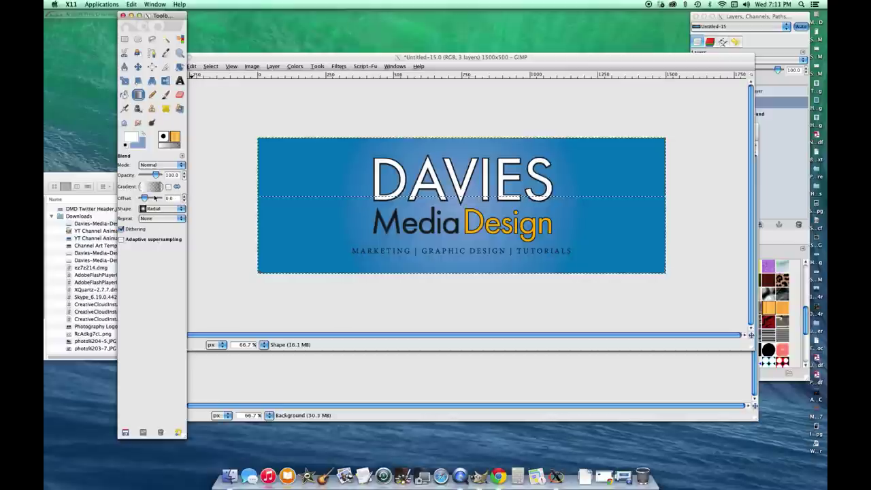
{"action": "left_click", "coordinate": [470, 199]}
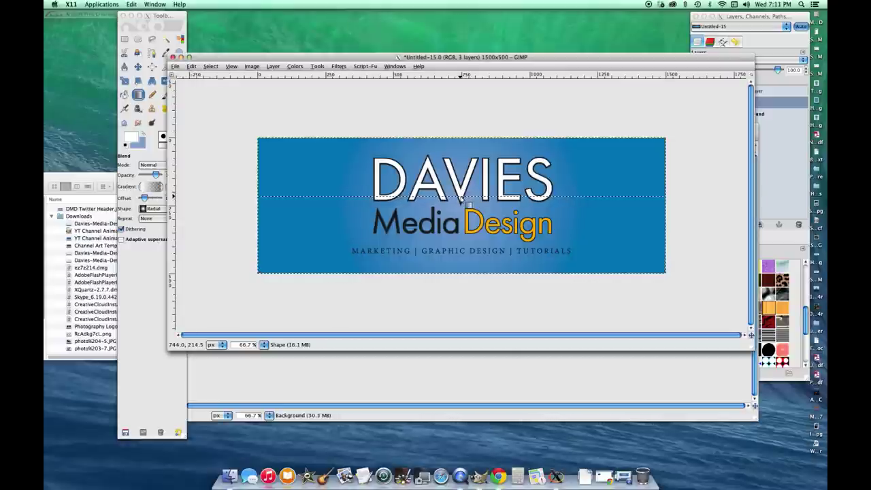
{"action": "left_click_drag", "start_coordinate": [465, 202], "coordinate": [462, 265]}
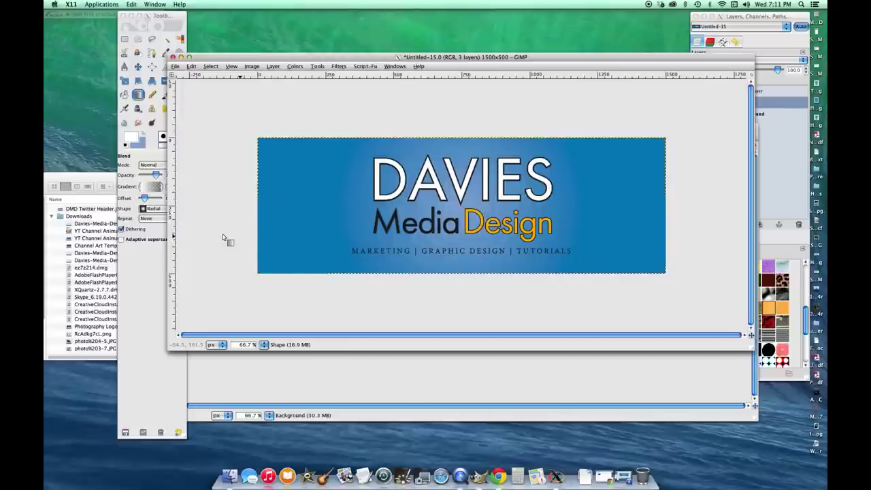
Set the gradient shape to Linear and redraw the white fade downward inside the band.
{"action": "left_click", "coordinate": [163, 228]}
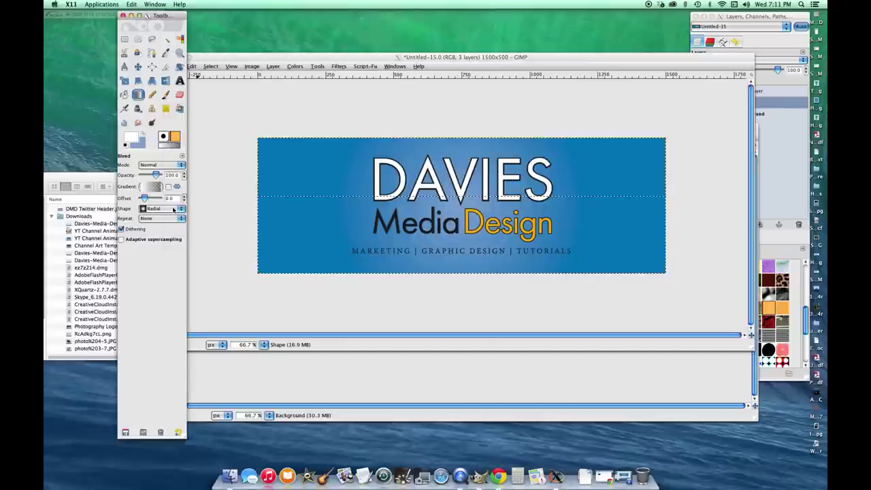
{"action": "left_click", "coordinate": [173, 209]}
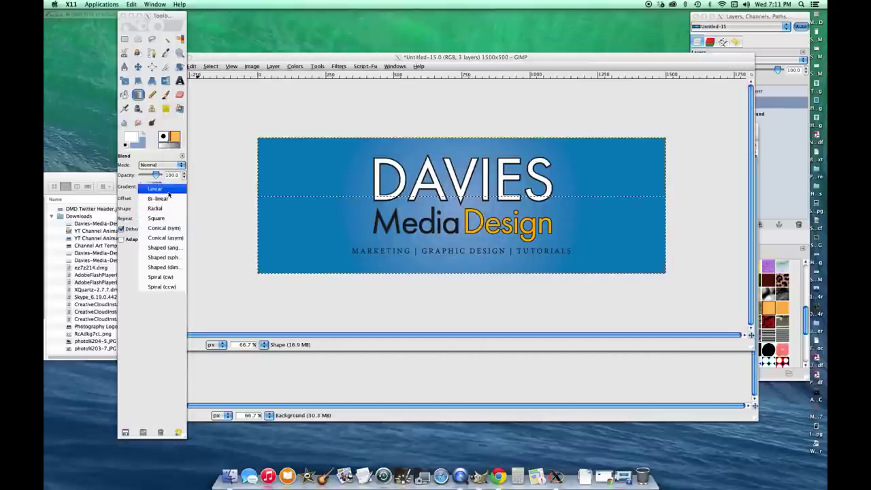
{"action": "left_click", "coordinate": [157, 189]}
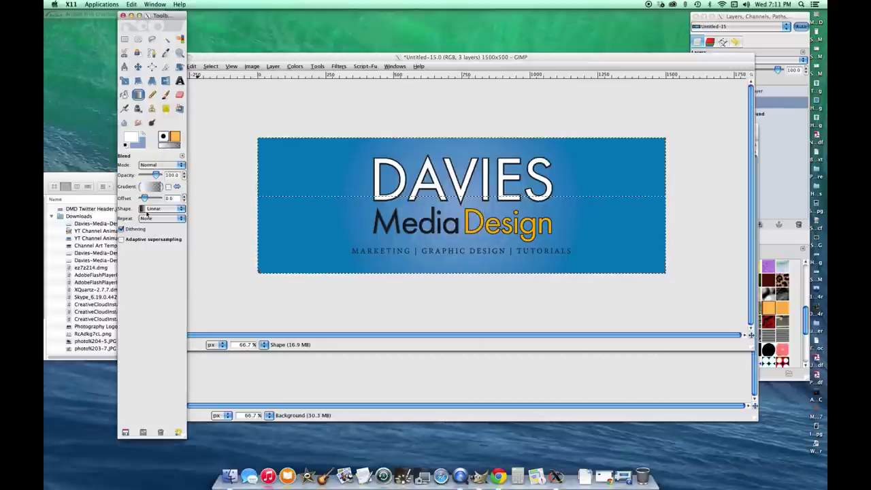
{"action": "left_click", "coordinate": [468, 197]}
{"action": "left_click_drag", "start_coordinate": [462, 196], "coordinate": [460, 257]}
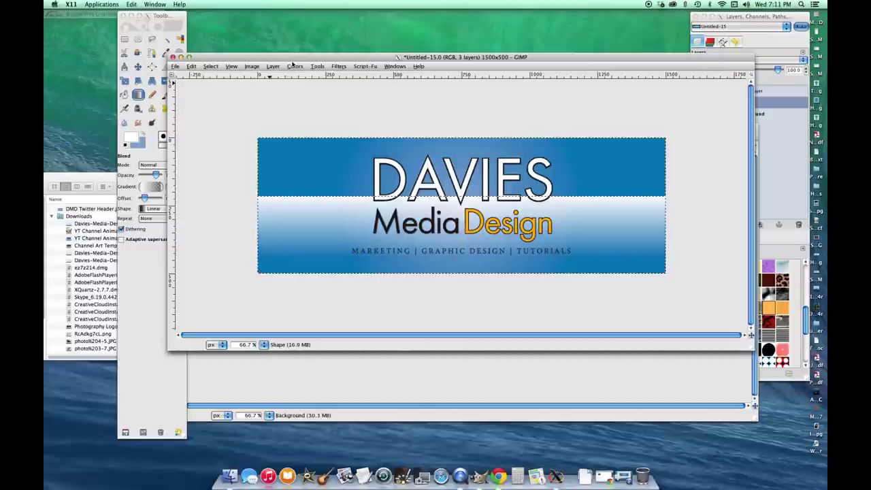
Clear the selection and drop the Shape layer's opacity to about 37.6.
{"action": "left_click", "coordinate": [211, 66]}
{"action": "left_click", "coordinate": [218, 84]}
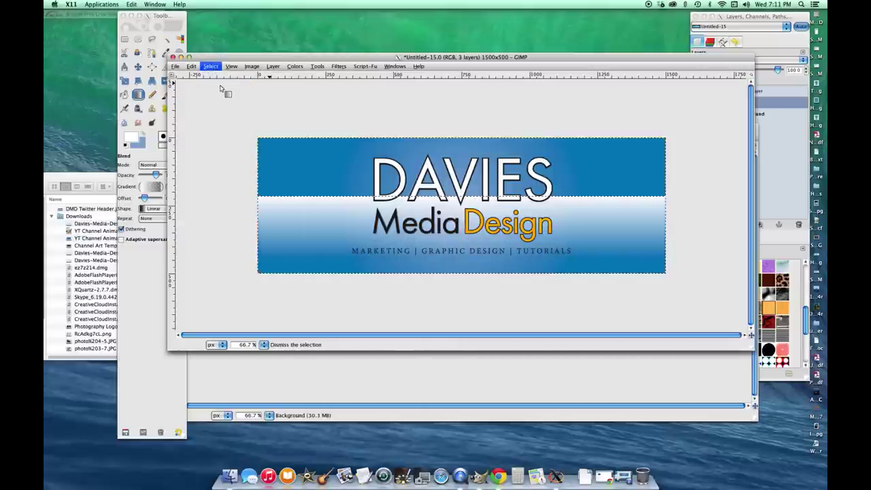
{"action": "left_click", "coordinate": [742, 18]}
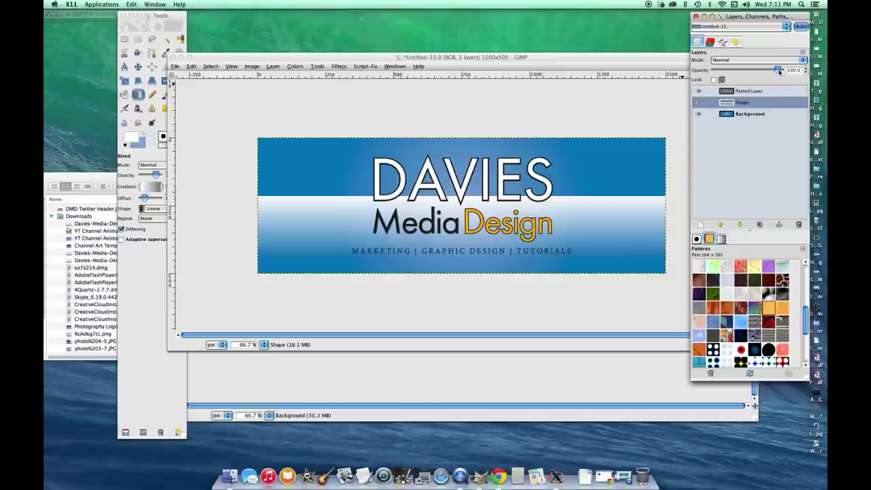
{"action": "left_click_drag", "start_coordinate": [779, 71], "coordinate": [741, 77]}
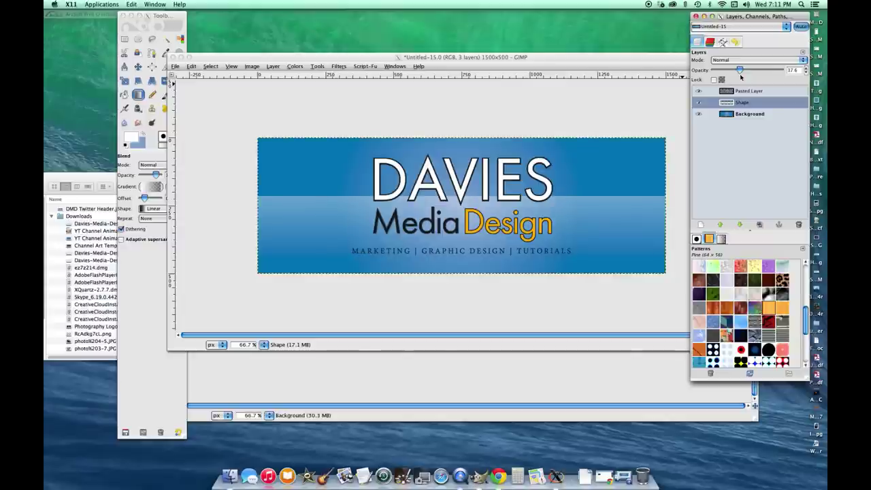
{"action": "left_click_drag", "start_coordinate": [552, 60], "coordinate": [566, 71]}
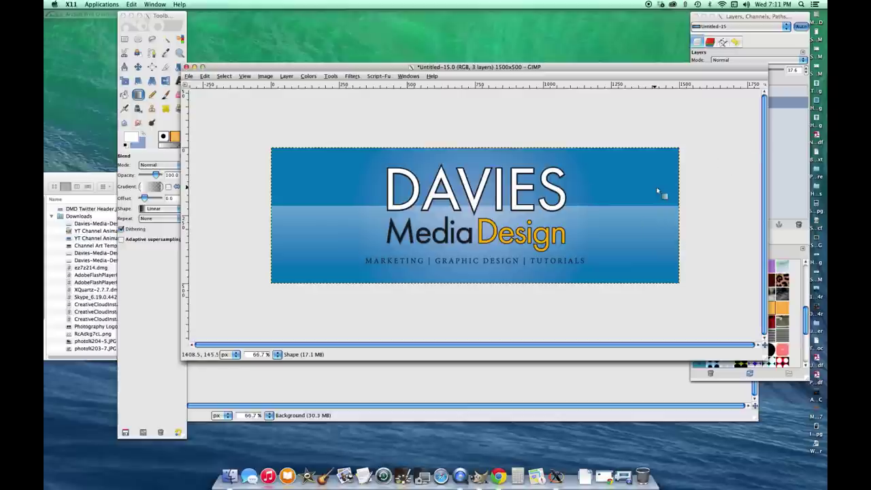
Create a new transparent layer named 'Vignette' and move it above Pasted Layer.
{"action": "left_click", "coordinate": [776, 198]}
{"action": "left_click", "coordinate": [706, 228]}
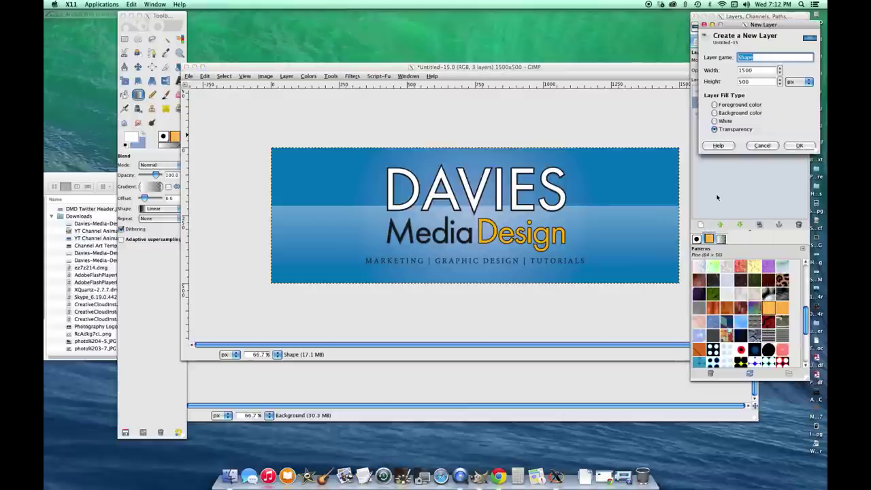
{"action": "type", "text": "Vignette"}
{"action": "key", "text": "Return"}
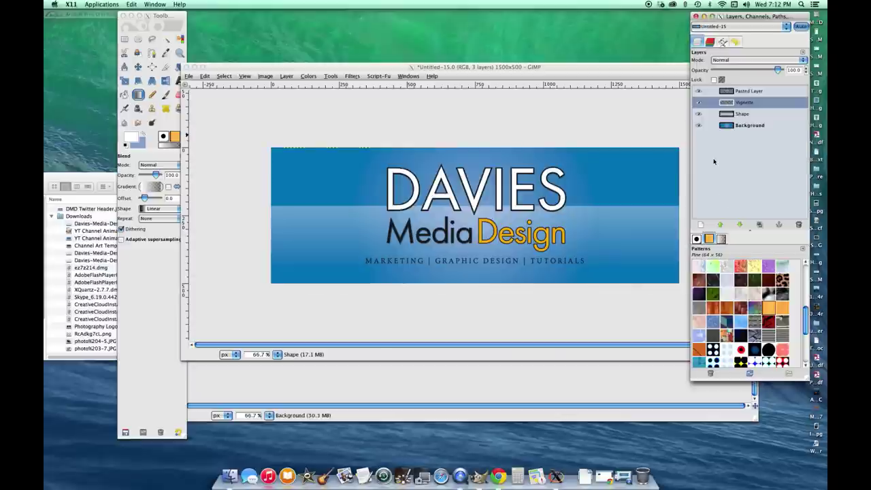
{"action": "left_click", "coordinate": [733, 101]}
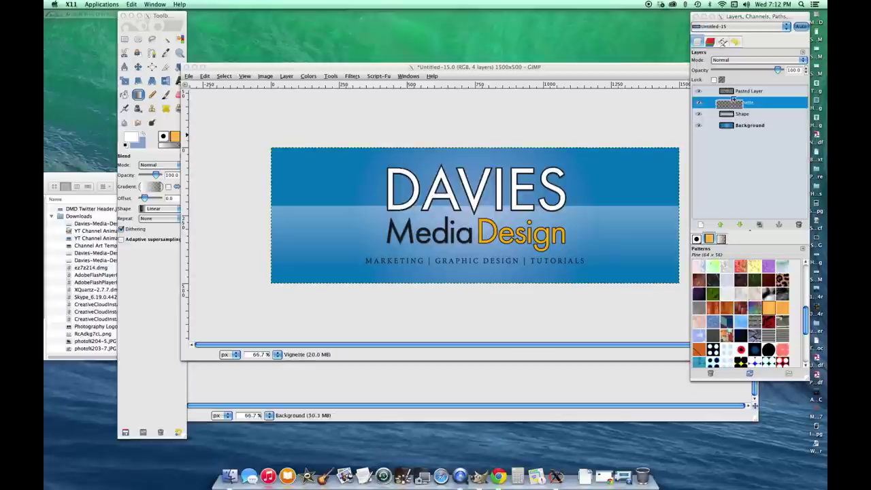
{"action": "left_click_drag", "start_coordinate": [733, 99], "coordinate": [734, 91]}
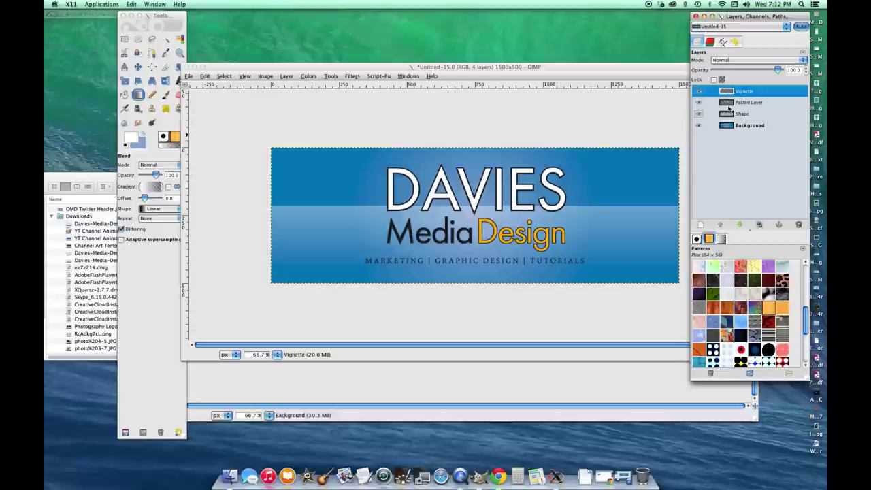
{"action": "left_click", "coordinate": [351, 68]}
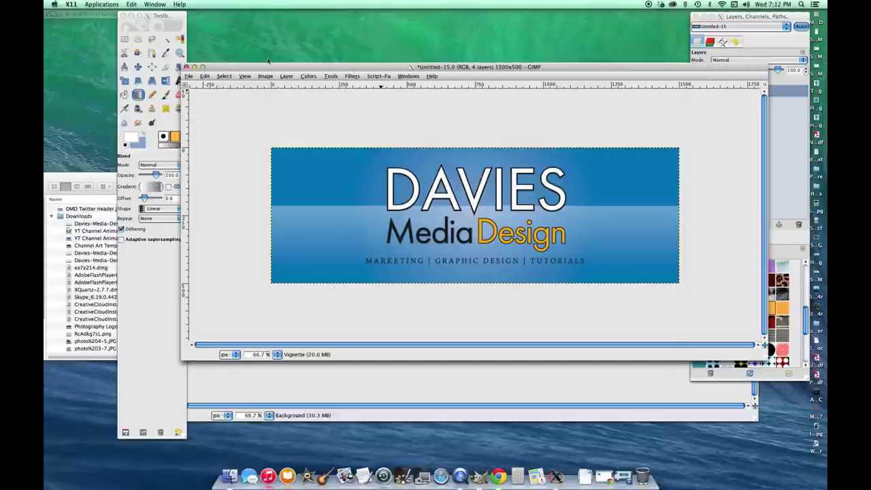
{"action": "left_click", "coordinate": [139, 40]}
Draw an ellipse of about 1507 × 506 px from the banner's top-left to bottom-right corner.
{"action": "left_click", "coordinate": [139, 40]}
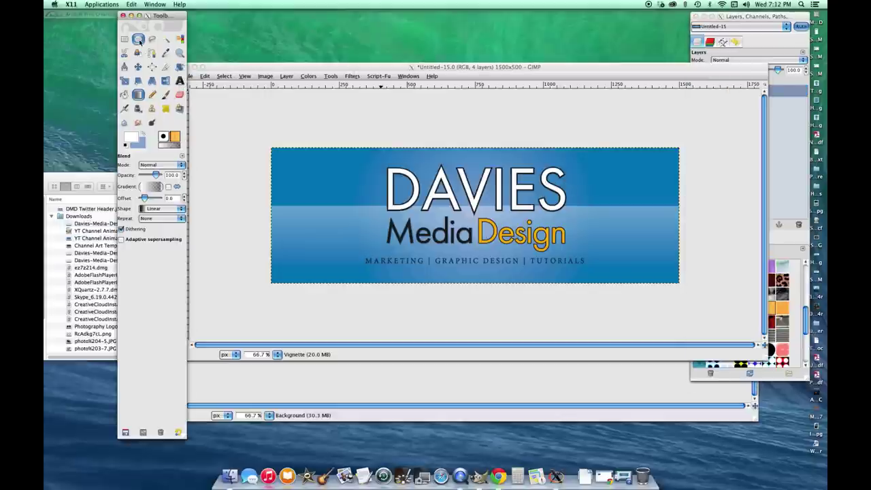
{"action": "left_click", "coordinate": [271, 150]}
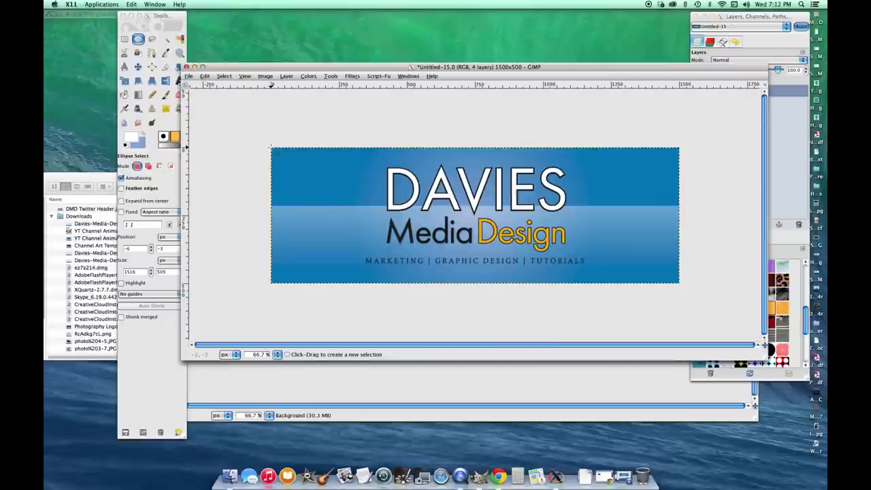
{"action": "left_click_drag", "start_coordinate": [271, 148], "coordinate": [686, 290]}
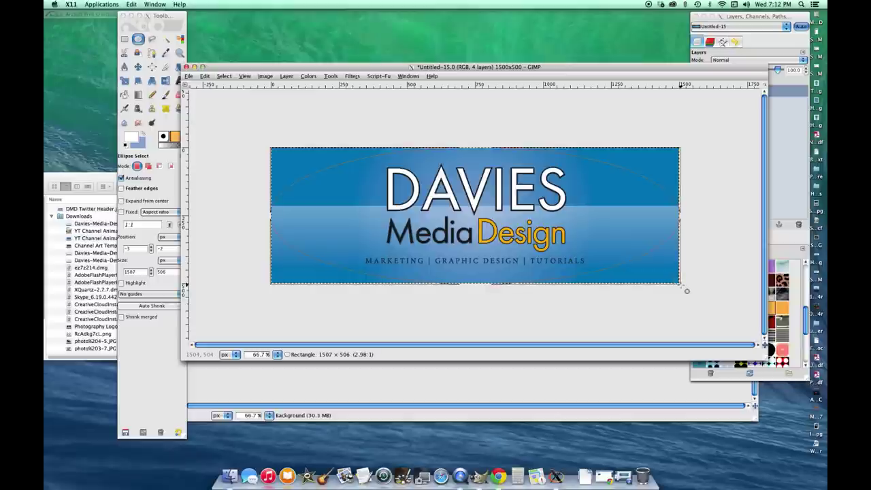
{"action": "left_click_drag", "start_coordinate": [687, 290], "coordinate": [684, 289]}
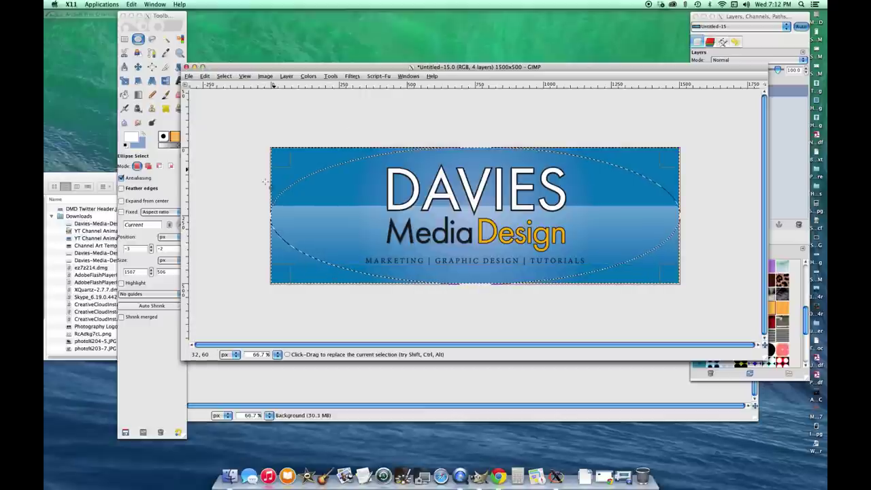
{"action": "left_click", "coordinate": [311, 75]}
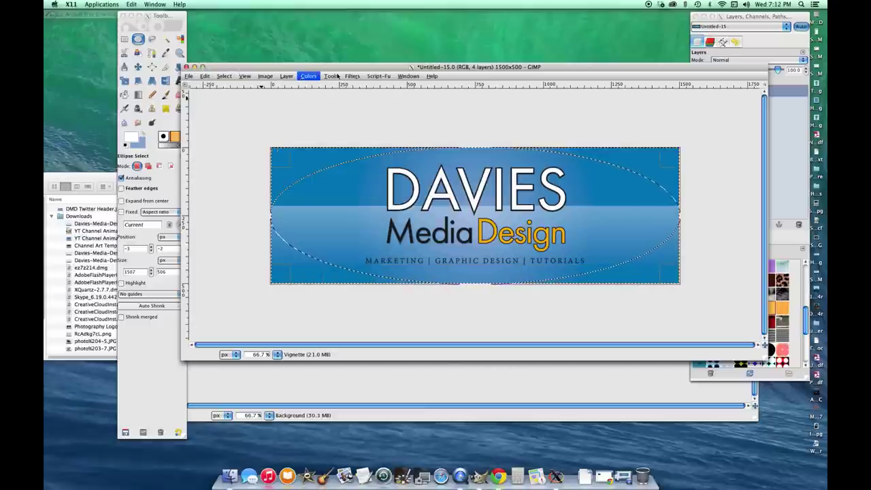
Invert the selection and set the Bucket Fill foreground colour to black (000000).
{"action": "left_click", "coordinate": [224, 76]}
{"action": "left_click", "coordinate": [224, 77]}
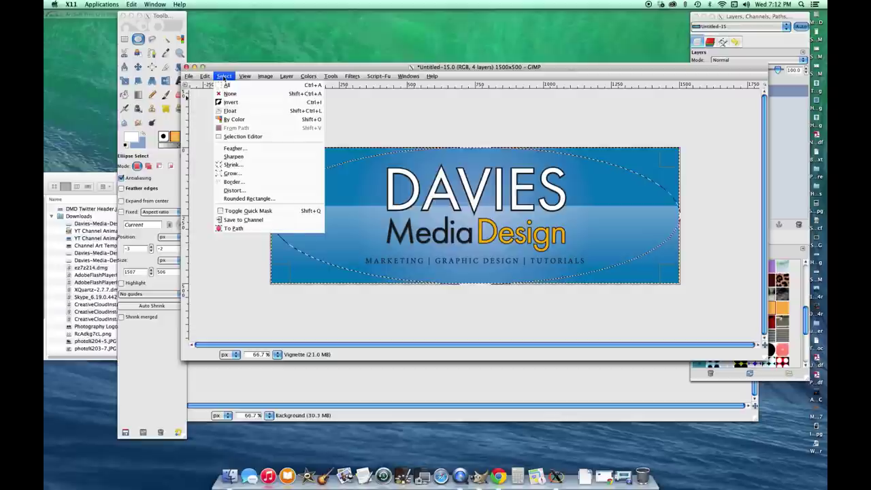
{"action": "left_click", "coordinate": [229, 103]}
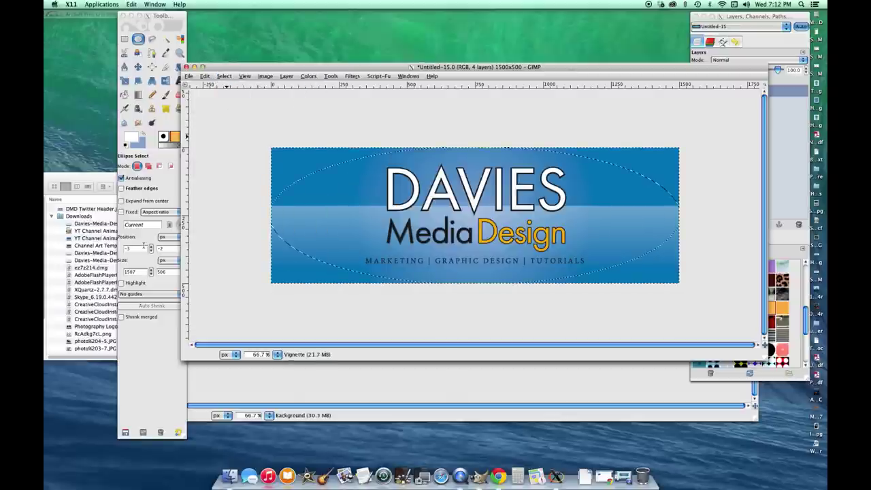
{"action": "left_click", "coordinate": [127, 109]}
{"action": "left_click", "coordinate": [126, 109]}
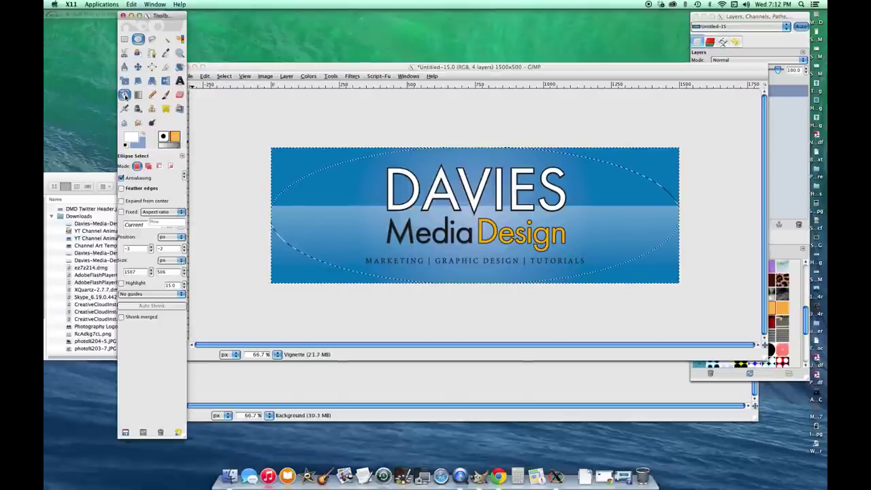
{"action": "left_click", "coordinate": [133, 138]}
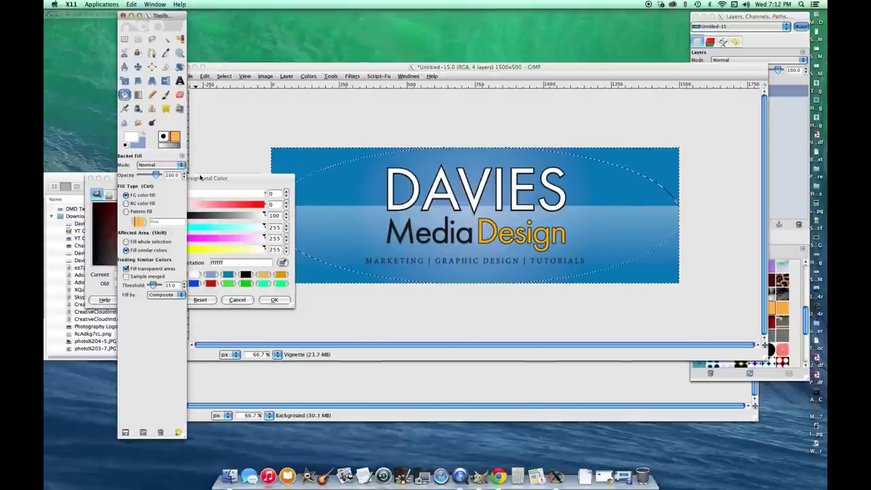
{"action": "left_click", "coordinate": [246, 274]}
{"action": "left_click", "coordinate": [246, 275]}
{"action": "left_click", "coordinate": [274, 300]}
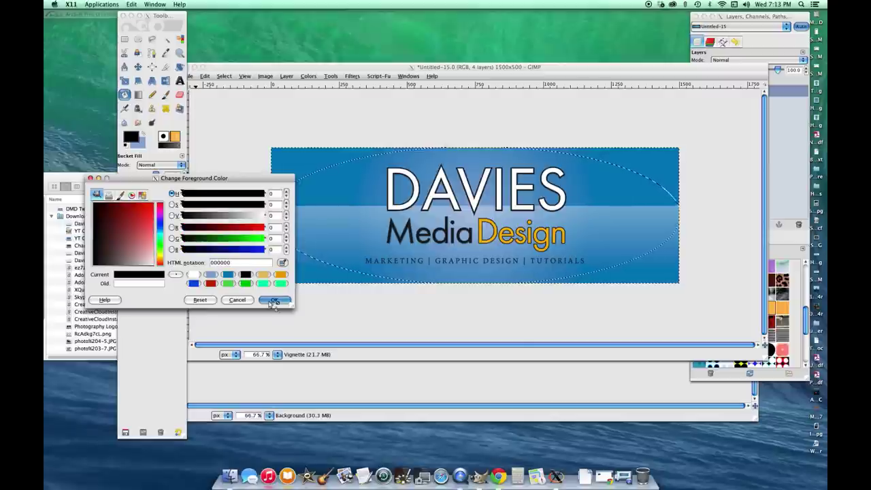
Fill the corners outside the ellipse with black, then clear the selection.
{"action": "left_click", "coordinate": [286, 206]}
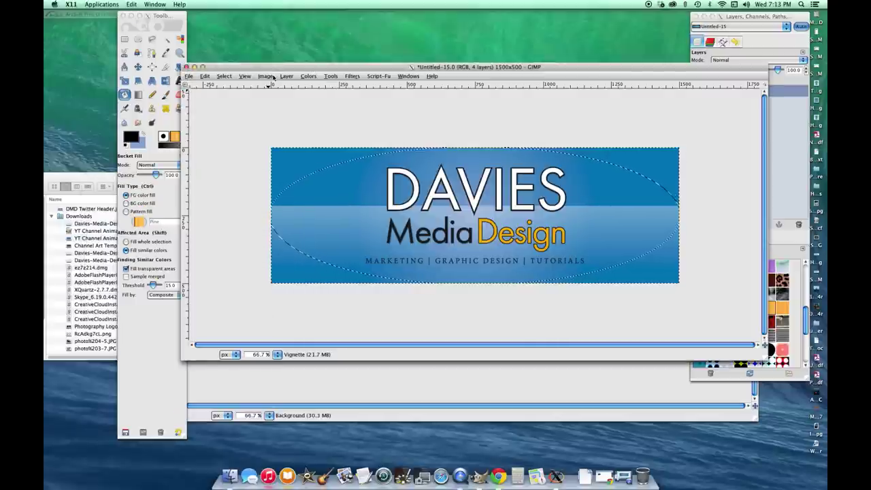
{"action": "left_click", "coordinate": [282, 164]}
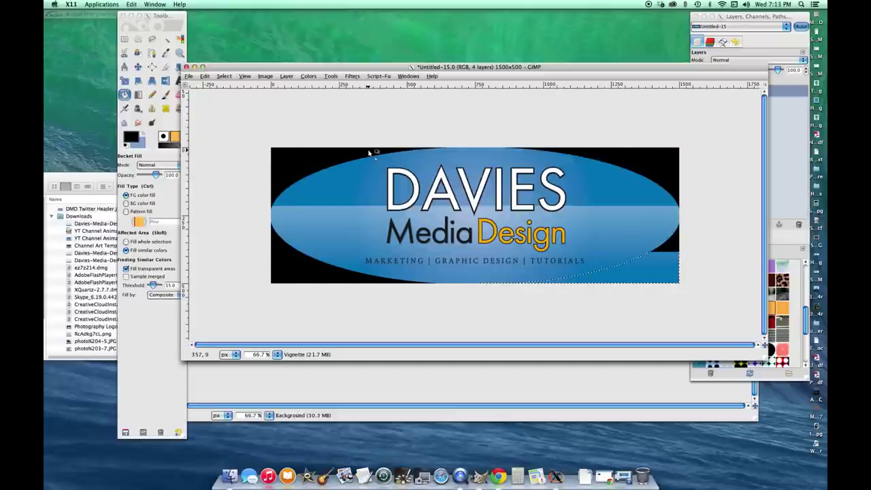
{"action": "left_click", "coordinate": [230, 77]}
{"action": "left_click", "coordinate": [235, 100]}
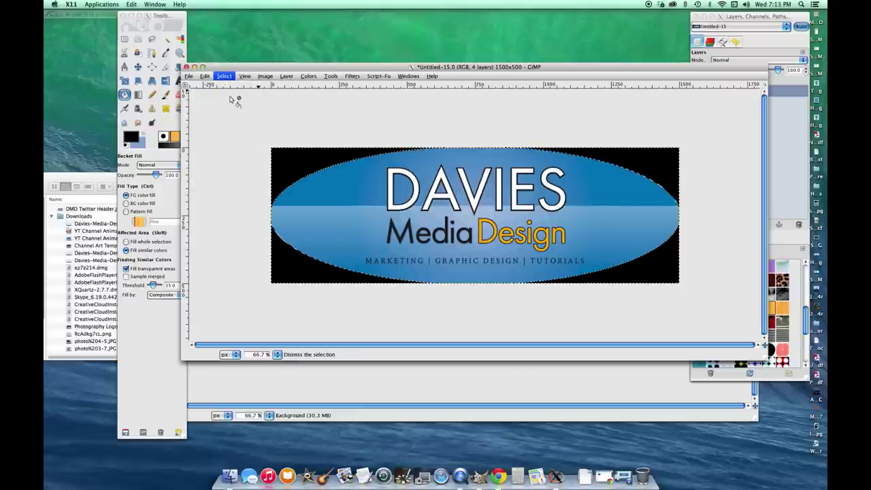
{"action": "left_click", "coordinate": [352, 76]}
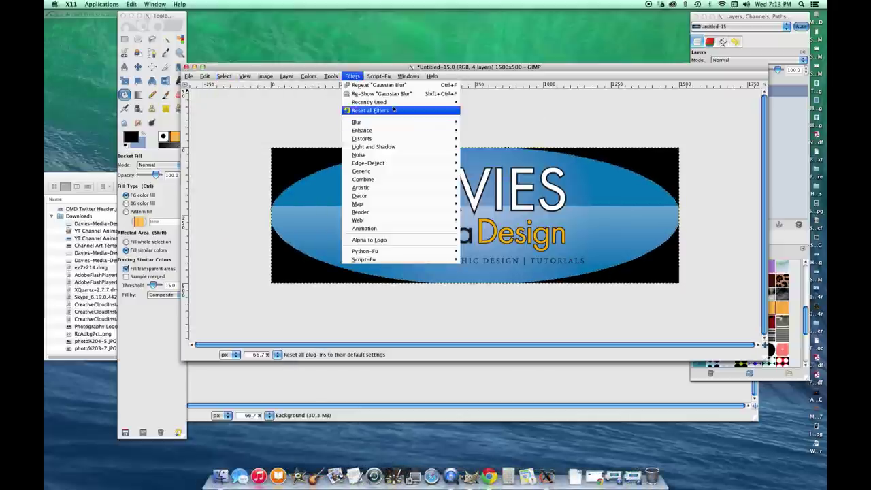
Apply a Gaussian Blur of 204 px horizontal and vertical radius to the black corners.
{"action": "mouse_move", "coordinate": [424, 124]}
{"action": "left_click", "coordinate": [505, 139]}
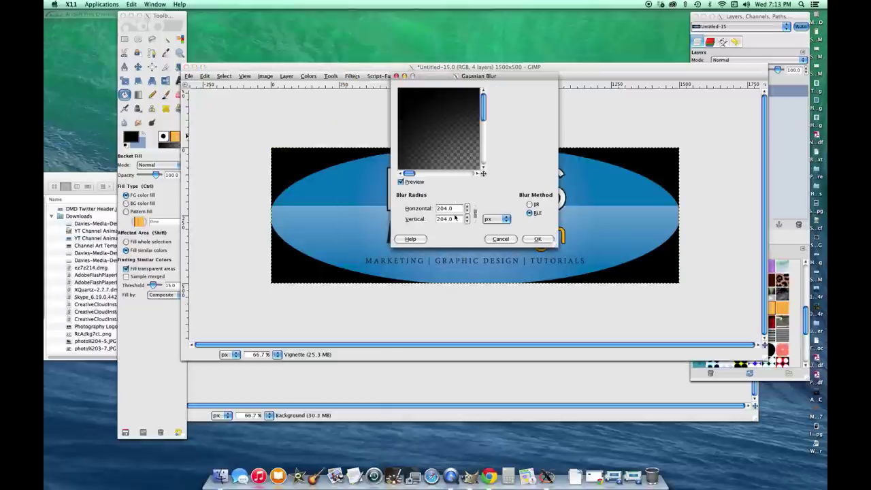
{"action": "left_click_drag", "start_coordinate": [411, 174], "coordinate": [418, 174]}
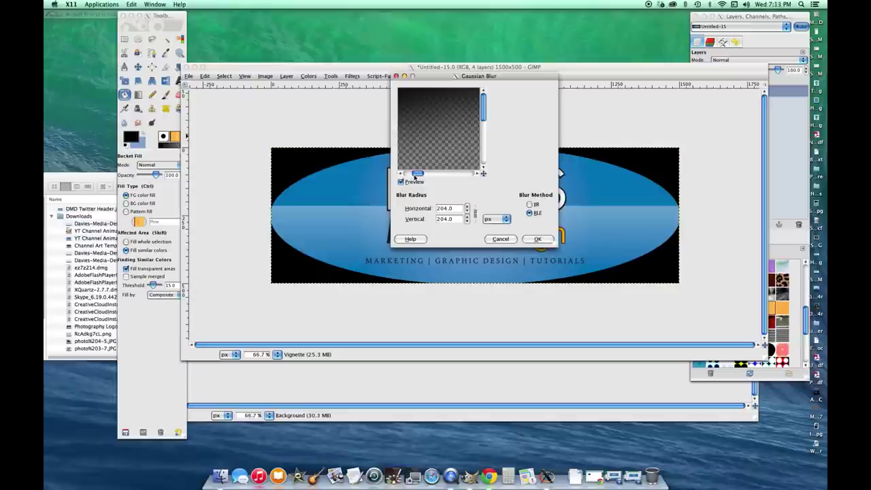
{"action": "left_click_drag", "start_coordinate": [417, 175], "coordinate": [424, 175]}
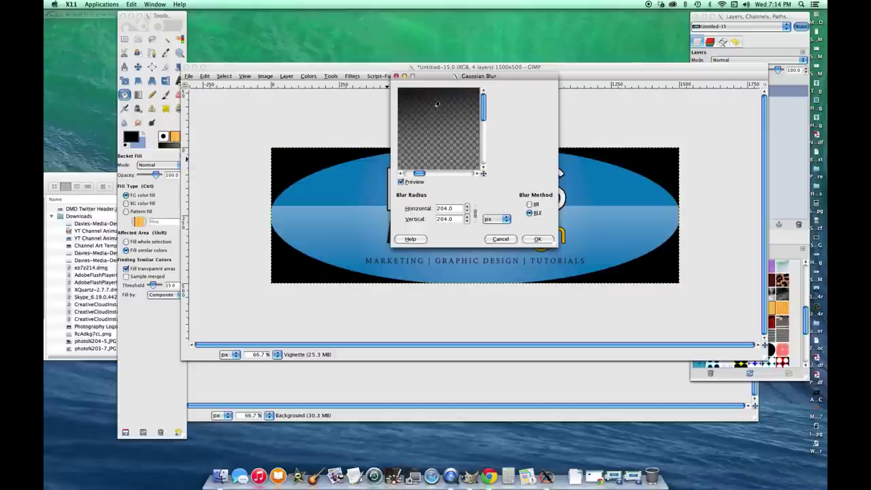
{"action": "left_click", "coordinate": [548, 242]}
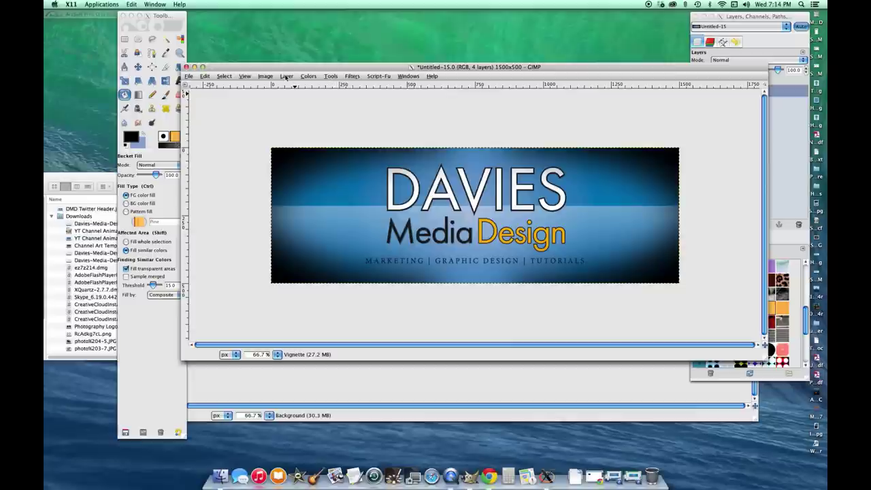
Lower the Vignette layer's opacity to 45.6, then further to about 24.8.
{"action": "left_click", "coordinate": [692, 50]}
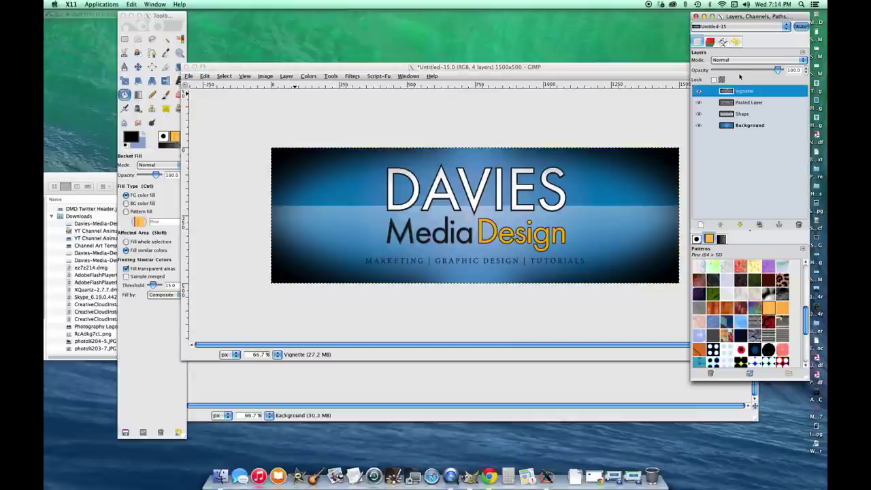
{"action": "left_click", "coordinate": [780, 71]}
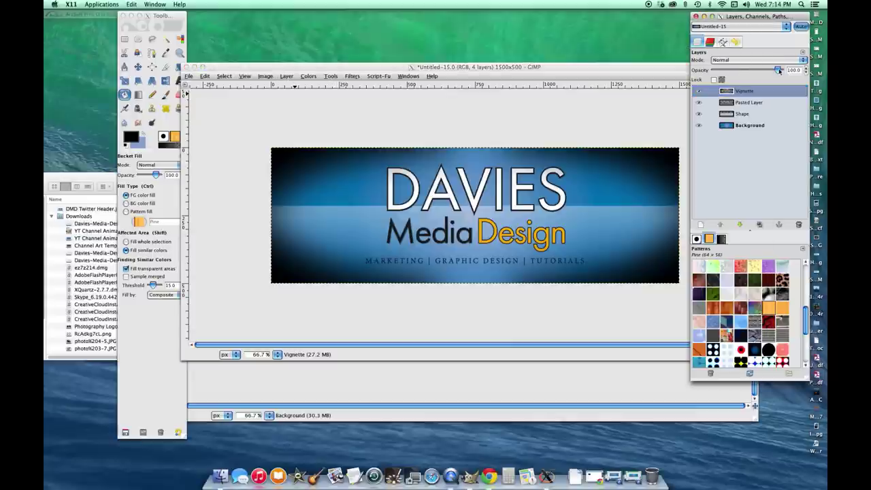
{"action": "left_click_drag", "start_coordinate": [775, 71], "coordinate": [736, 75]}
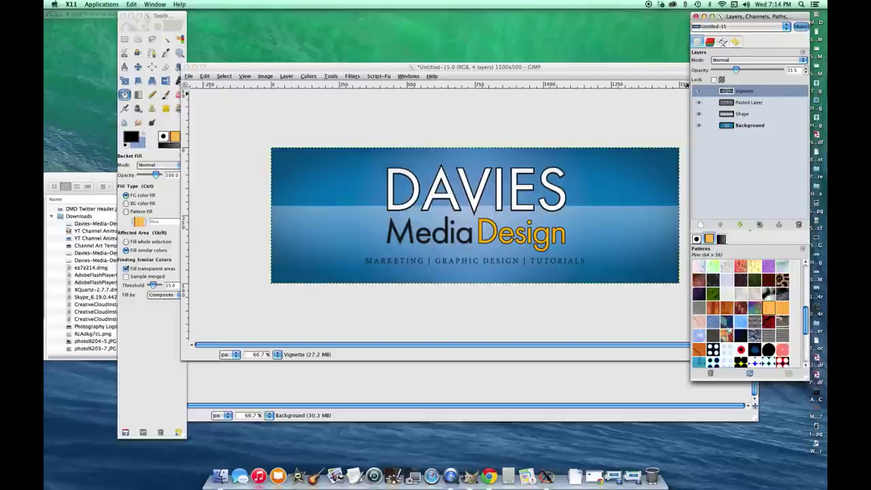
{"action": "left_click", "coordinate": [586, 68]}
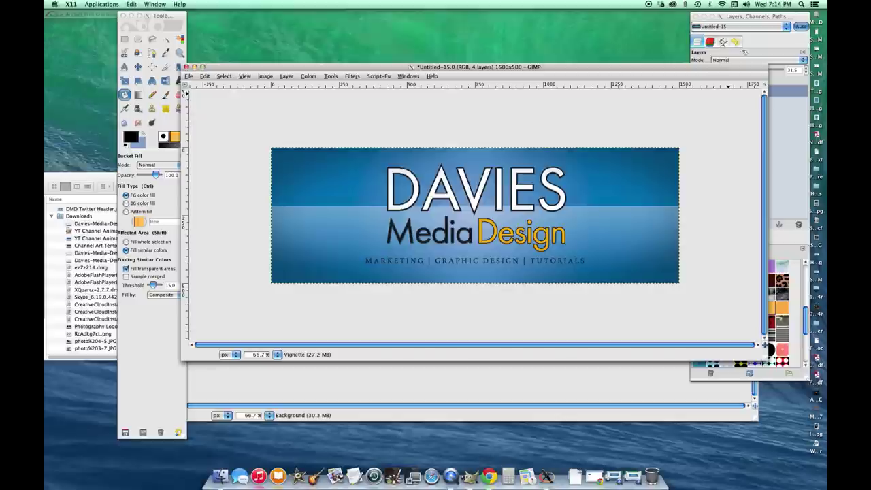
{"action": "left_click", "coordinate": [774, 17]}
{"action": "left_click_drag", "start_coordinate": [737, 70], "coordinate": [732, 71]}
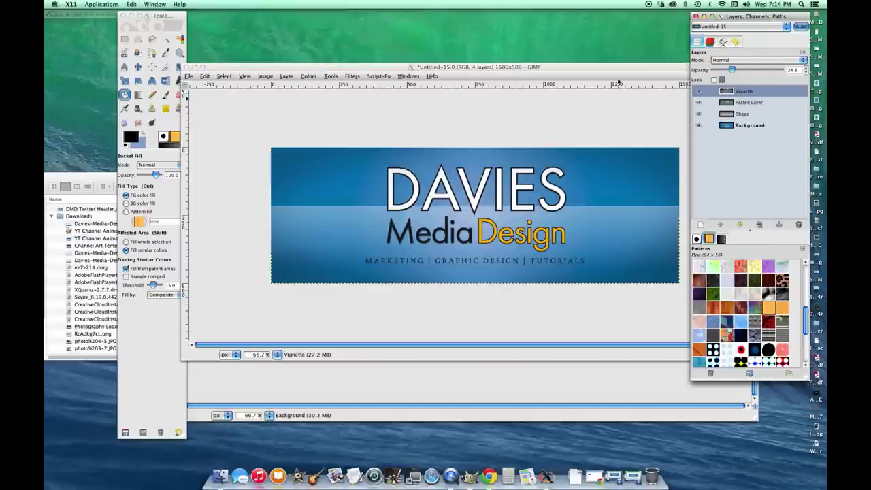
{"action": "left_click", "coordinate": [597, 163]}
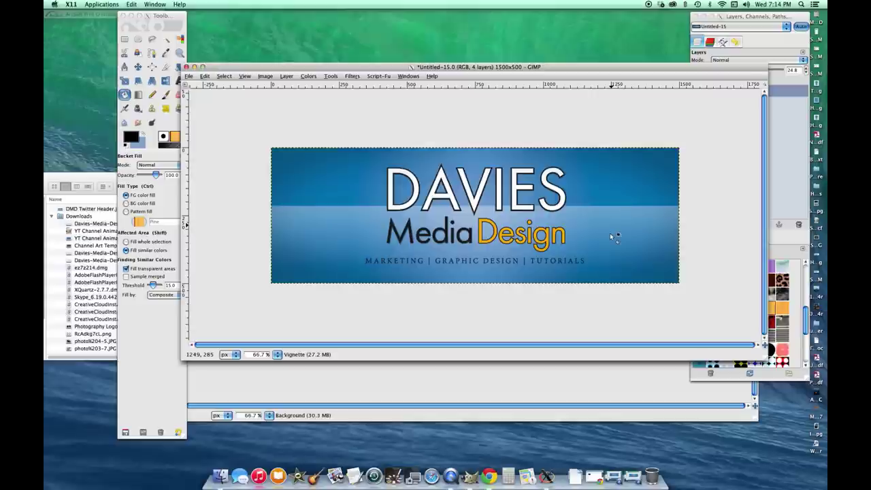
{"action": "key", "text": "ctrl+l"}
{"action": "left_click", "coordinate": [613, 252]}
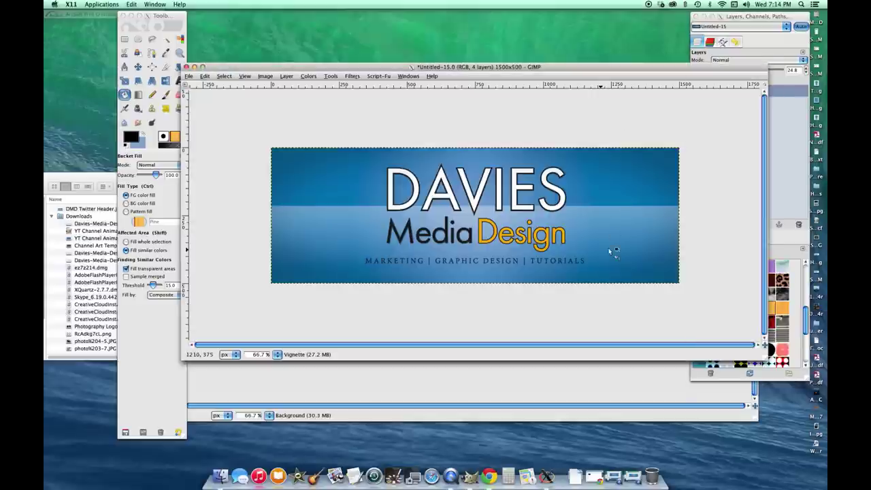
{"action": "left_click", "coordinate": [180, 80]}
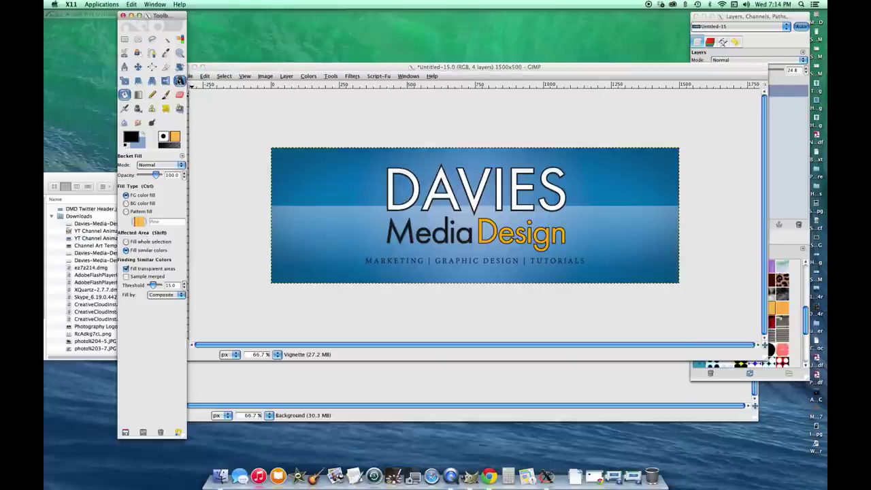
{"action": "left_click", "coordinate": [179, 80]}
{"action": "left_click", "coordinate": [300, 210]}
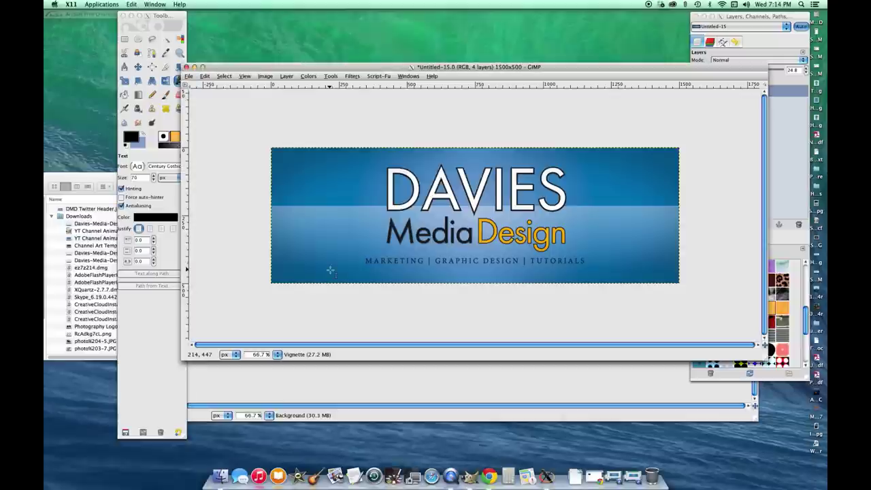
{"action": "left_click", "coordinate": [294, 212]}
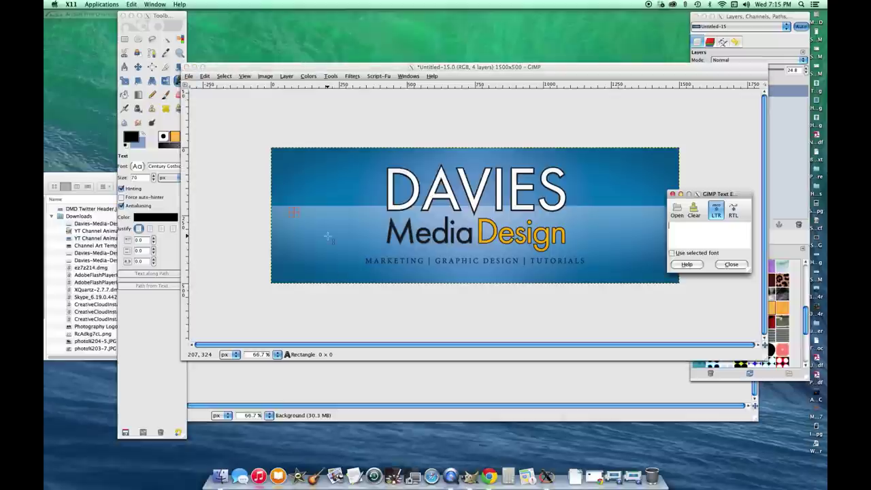
{"action": "type", "text": "Sub"}
{"action": "key", "text": "BackSpace"}
{"action": "key", "text": "BackSpace"}
{"action": "key", "text": "BackSpace"}
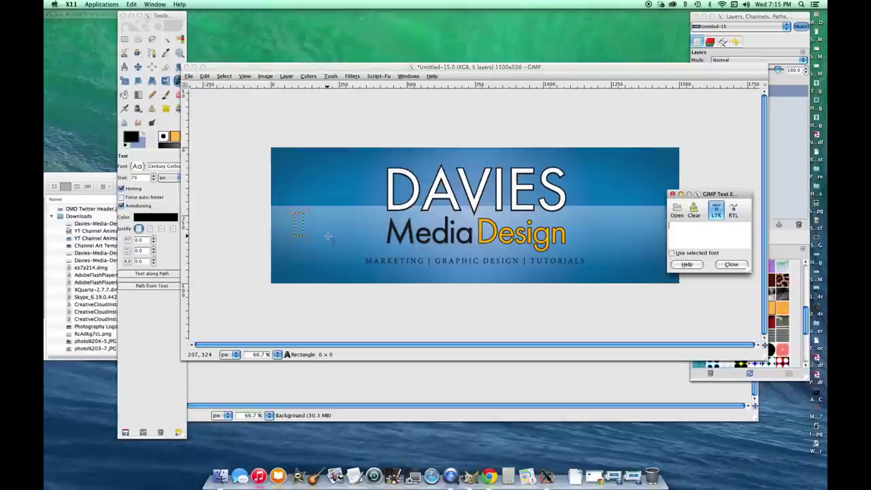
{"action": "type", "text": "Follow us!"}
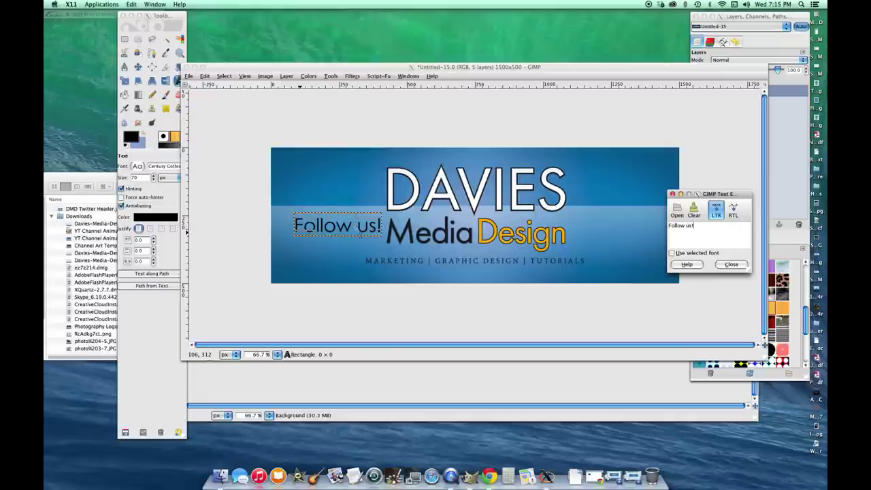
{"action": "left_click", "coordinate": [734, 267]}
{"action": "left_click", "coordinate": [793, 151]}
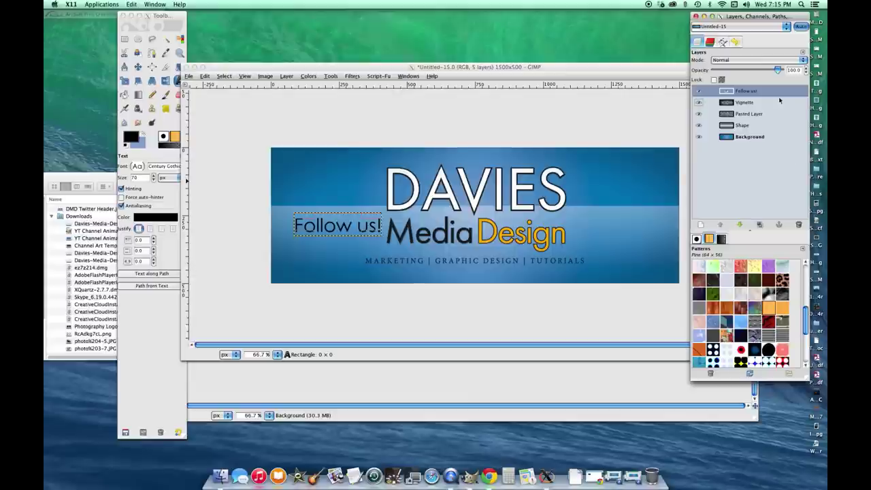
{"action": "left_click", "coordinate": [799, 224]}
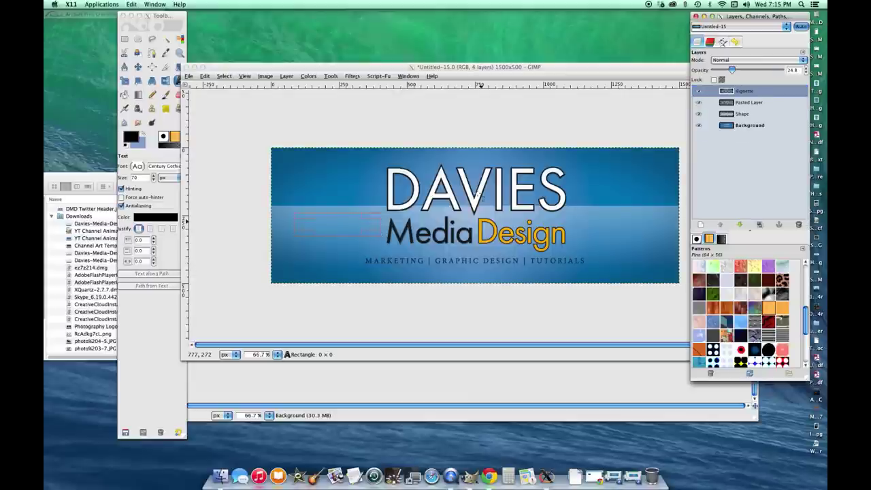
{"action": "left_click", "coordinate": [456, 67]}
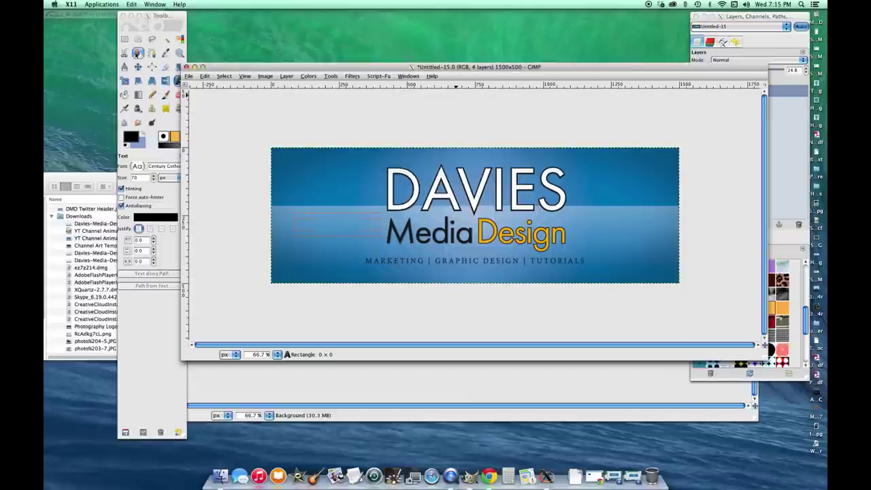
{"action": "left_click", "coordinate": [137, 66]}
Save As under the name 'Twitter Header Davies Media Design' with JPEG as the file type.
{"action": "left_click", "coordinate": [203, 68]}
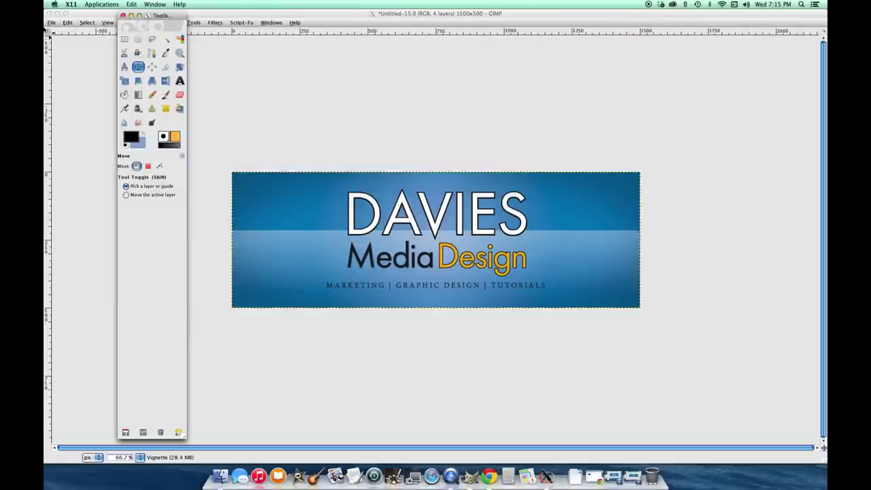
{"action": "left_click", "coordinate": [51, 24]}
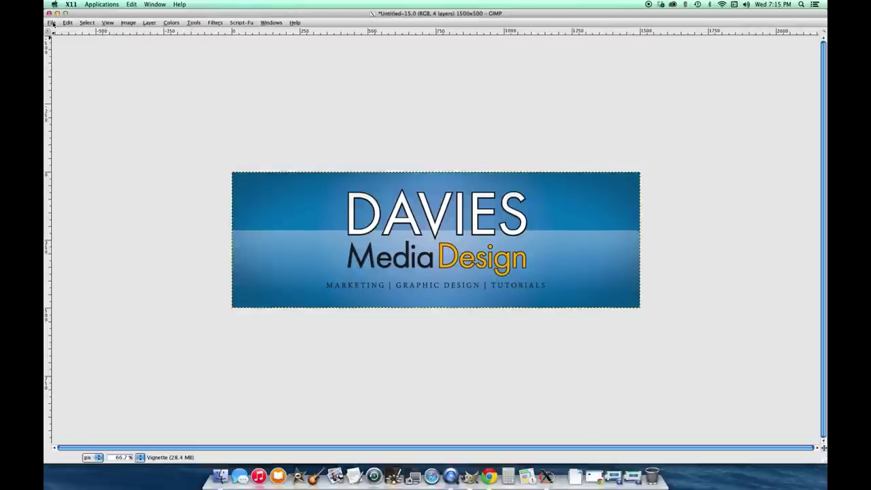
{"action": "left_click", "coordinate": [52, 24]}
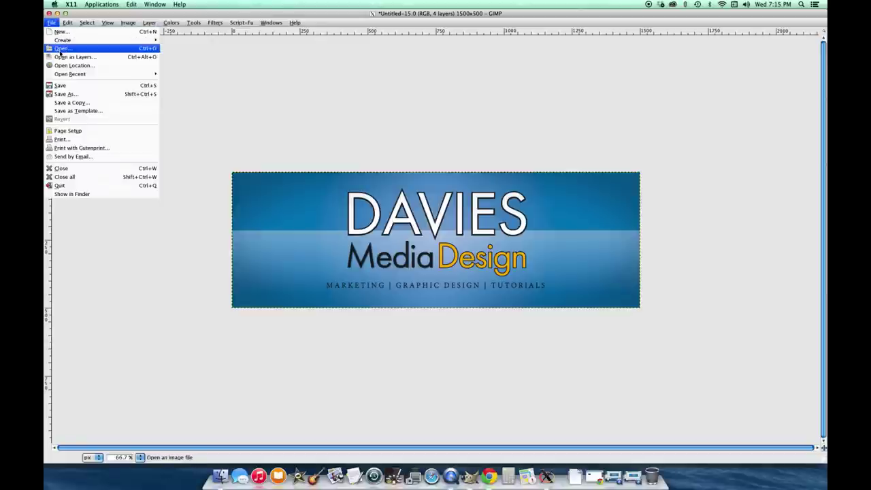
{"action": "left_click", "coordinate": [69, 89]}
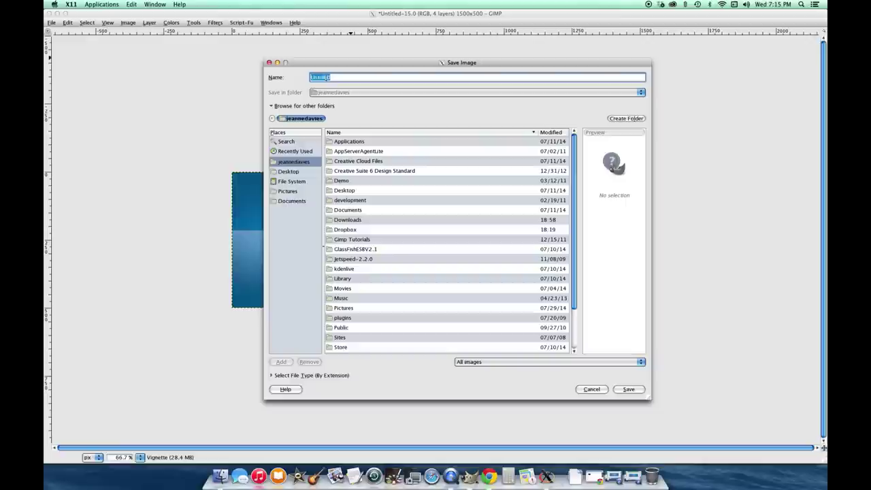
{"action": "type", "text": "Twot"}
{"action": "key", "text": "BackSpace"}
{"action": "key", "text": "BackSpace"}
{"action": "type", "text": "itter Header Davies Media Design"}
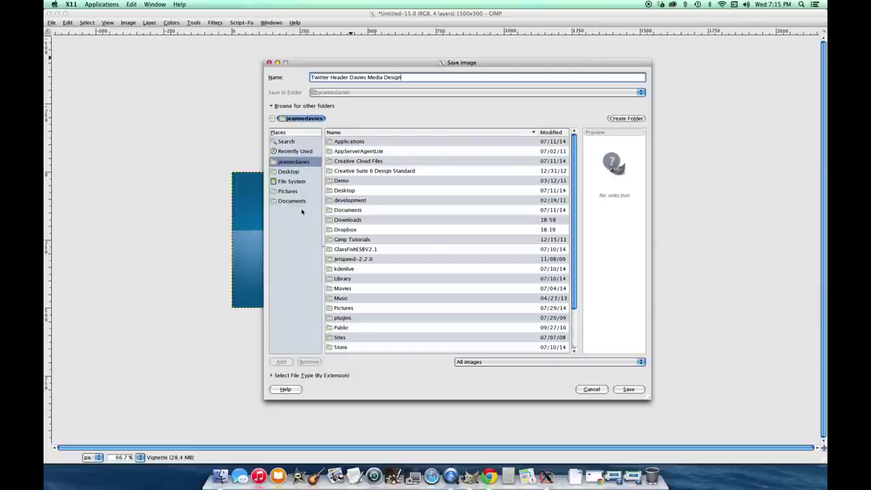
{"action": "left_click", "coordinate": [311, 375]}
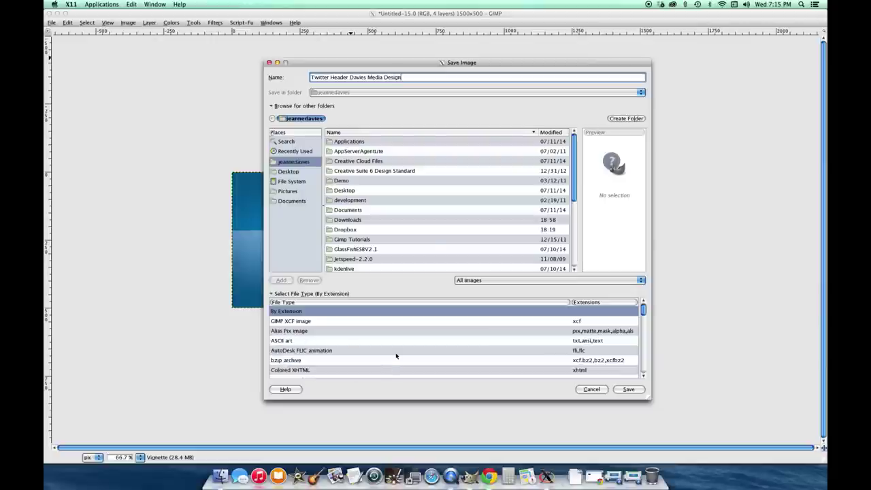
{"action": "scroll", "coordinate": [396, 356], "scroll_direction": "down", "scroll_amount": 6}
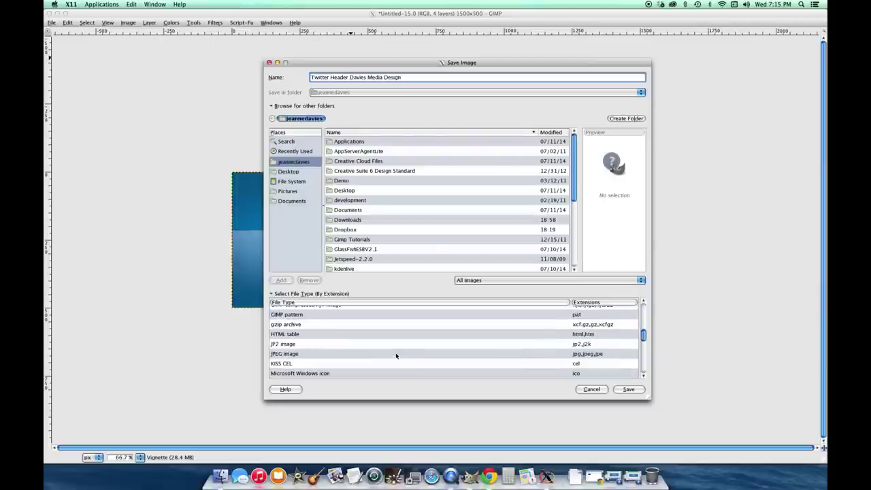
{"action": "left_click", "coordinate": [402, 356]}
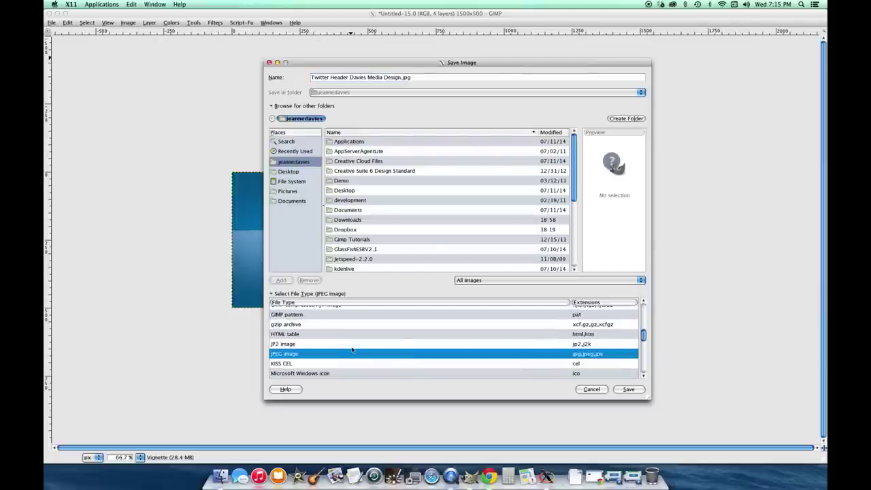
Save, accept flattening, and export the JPEG at quality 100.
{"action": "left_click", "coordinate": [629, 389]}
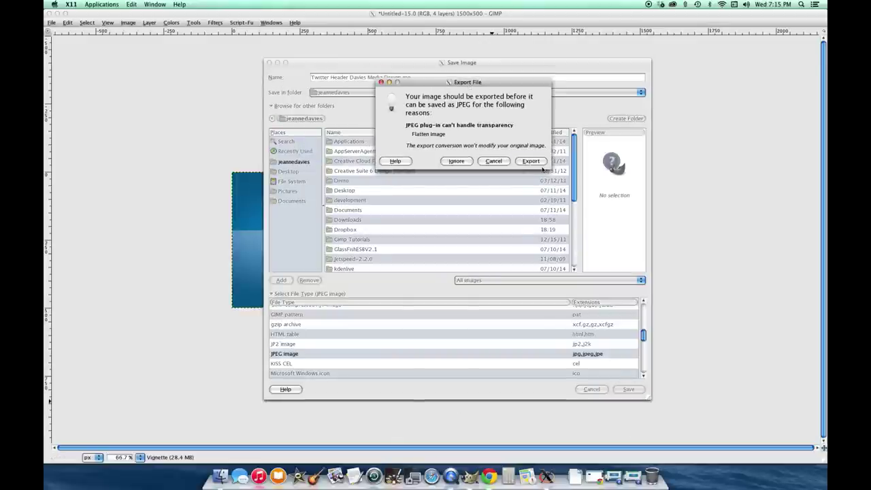
{"action": "left_click", "coordinate": [530, 162]}
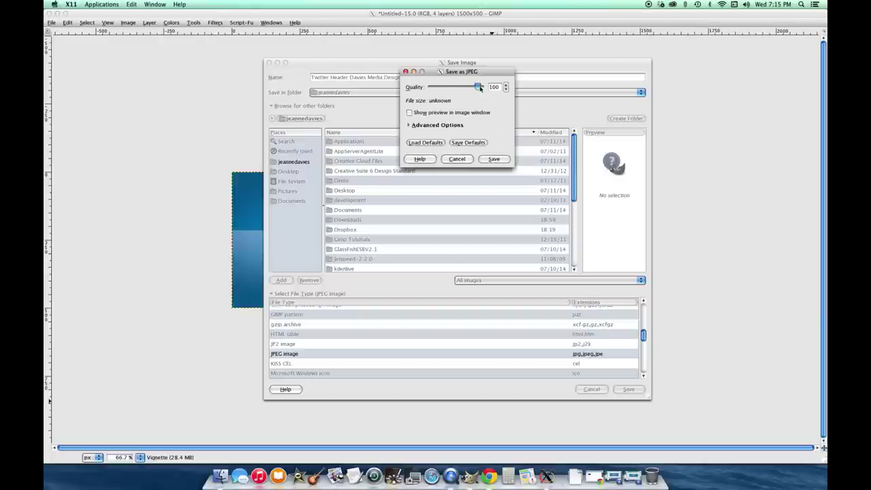
{"action": "left_click", "coordinate": [494, 158]}
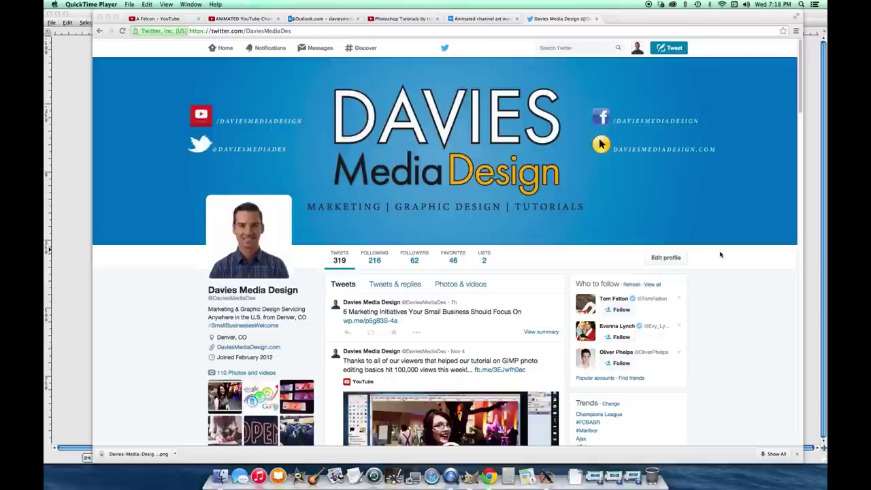
From Edit profile, upload DMD Twitter Header.jpg as the new header photo.
{"action": "left_click", "coordinate": [676, 269]}
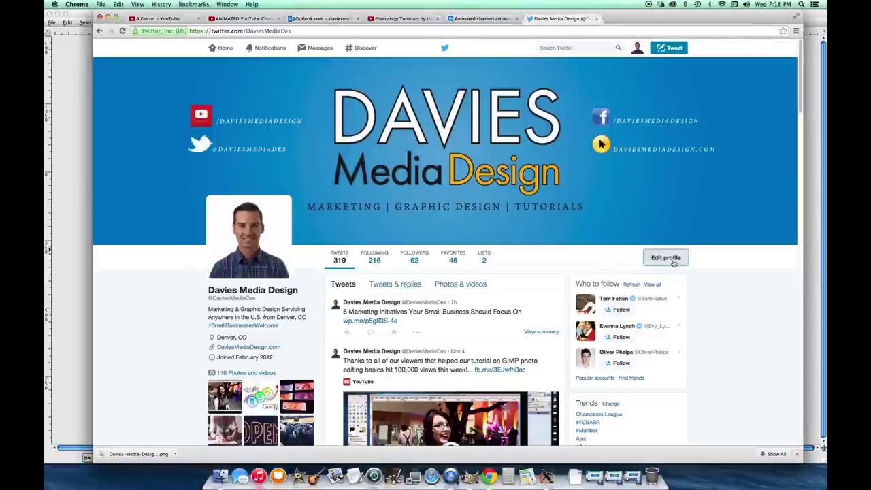
{"action": "left_click", "coordinate": [671, 264]}
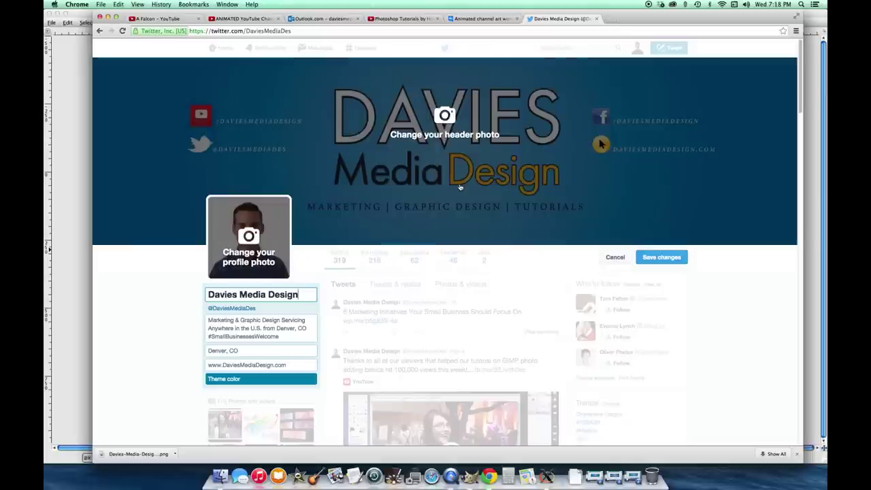
{"action": "left_click", "coordinate": [413, 142]}
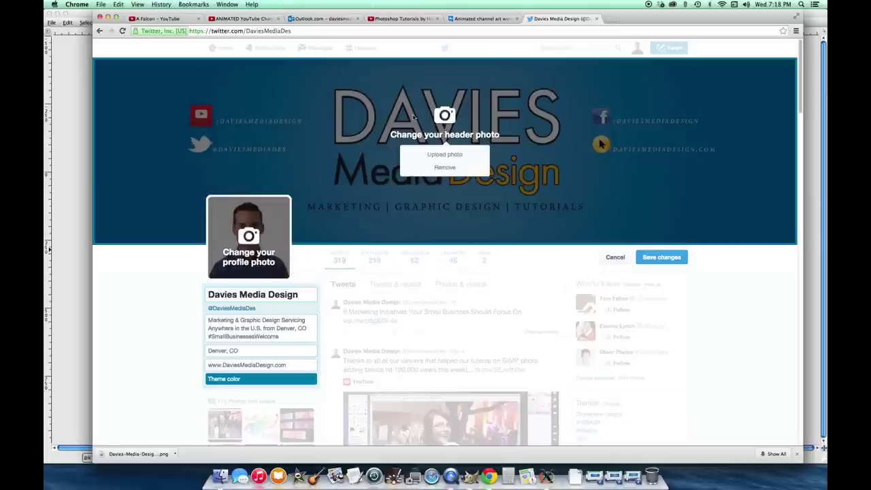
{"action": "left_click", "coordinate": [444, 154]}
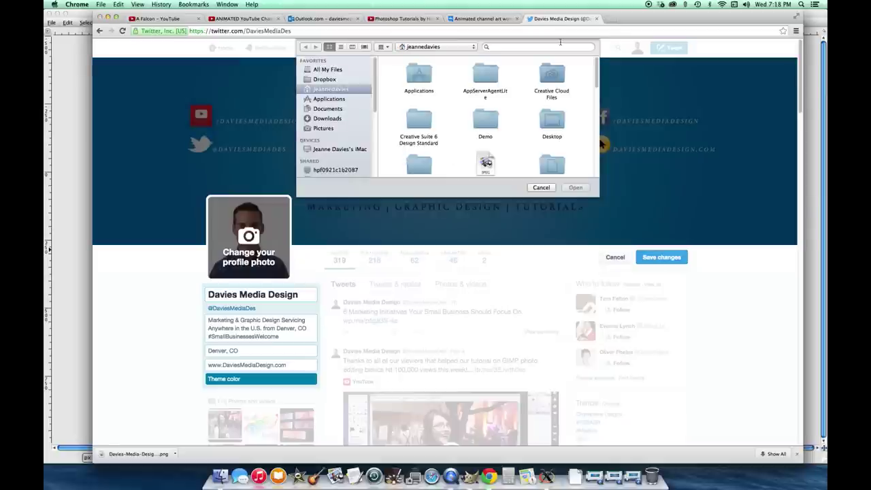
{"action": "scroll", "coordinate": [597, 73], "scroll_direction": "down", "scroll_amount": 2}
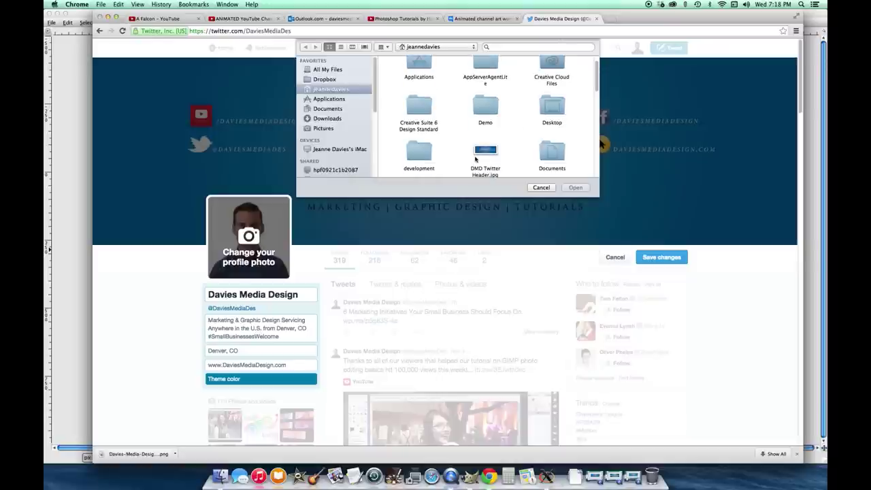
{"action": "scroll", "coordinate": [584, 88], "scroll_direction": "down", "scroll_amount": 2}
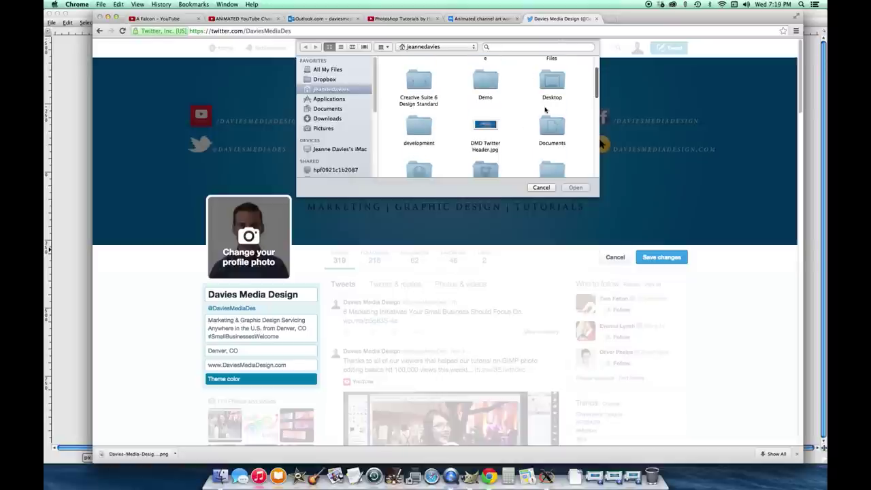
{"action": "left_click", "coordinate": [485, 128]}
{"action": "left_click", "coordinate": [575, 188]}
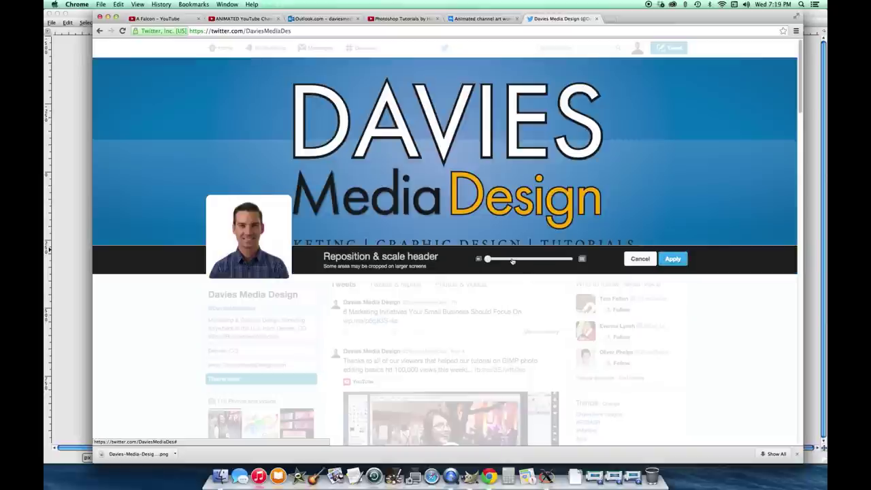
Zoom the header in, then reset the scale slider to its minimum to show the full banner.
{"action": "left_click_drag", "start_coordinate": [488, 259], "coordinate": [511, 260]}
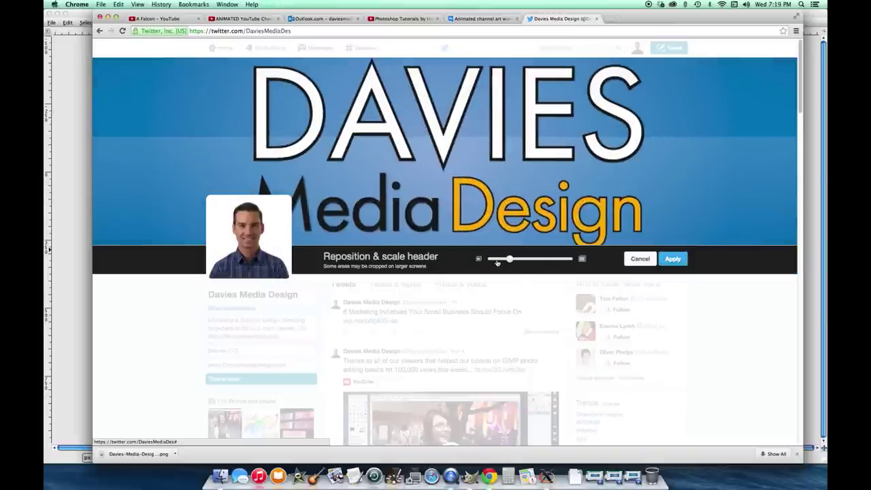
{"action": "left_click", "coordinate": [486, 260]}
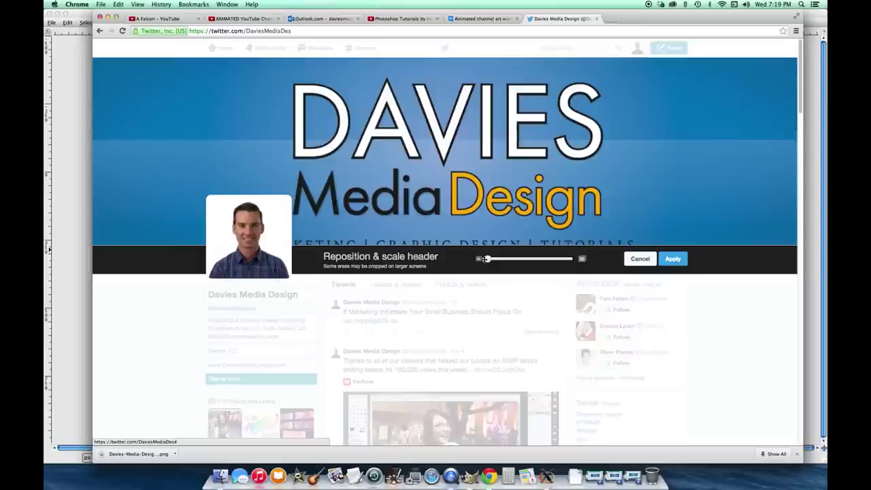